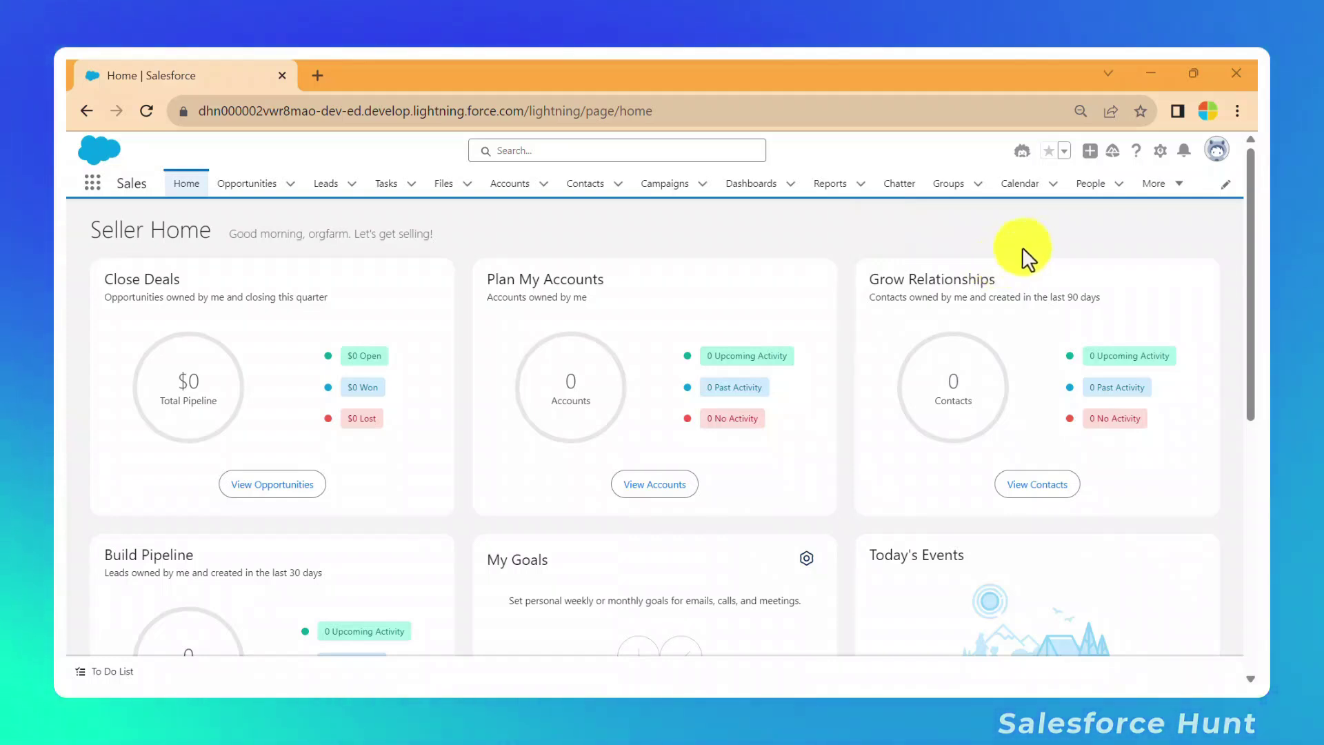
- Open the Setup area and search its Quick Find for "generative"
click(1160, 151)
click(1103, 199)
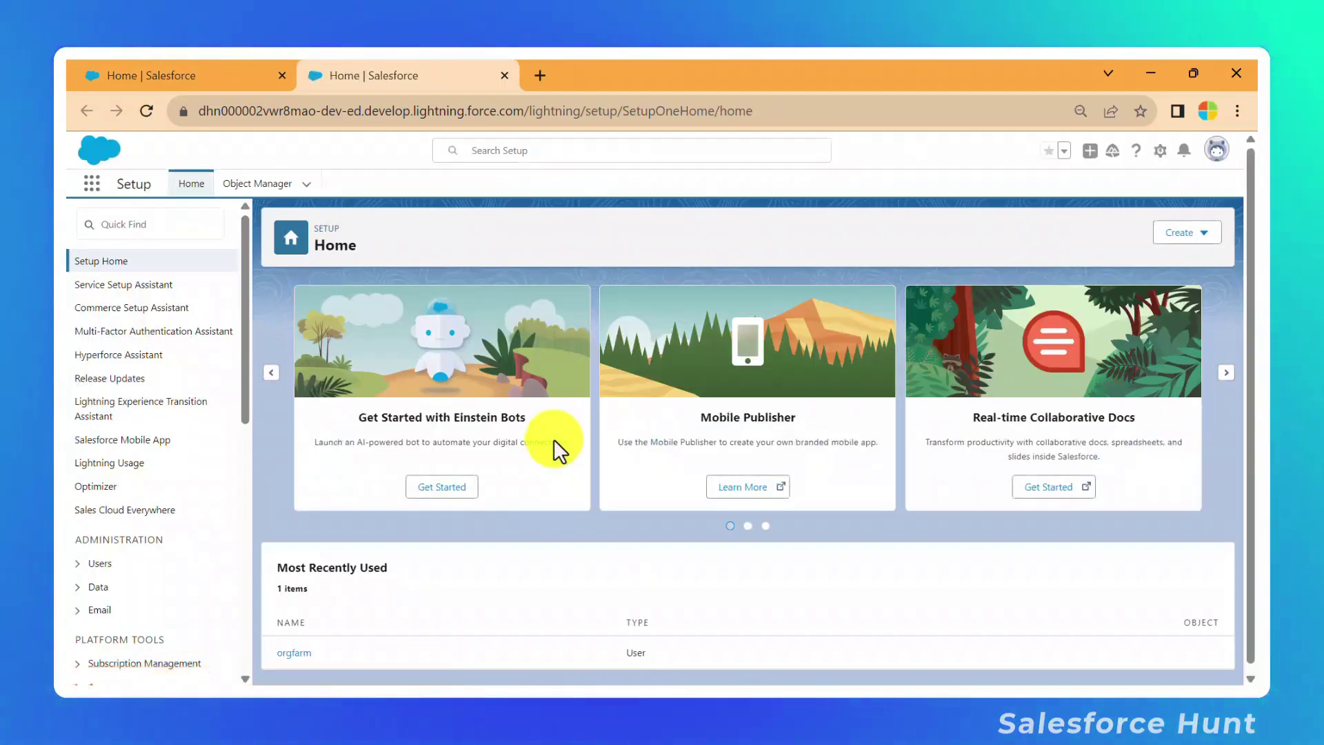
click(133, 221)
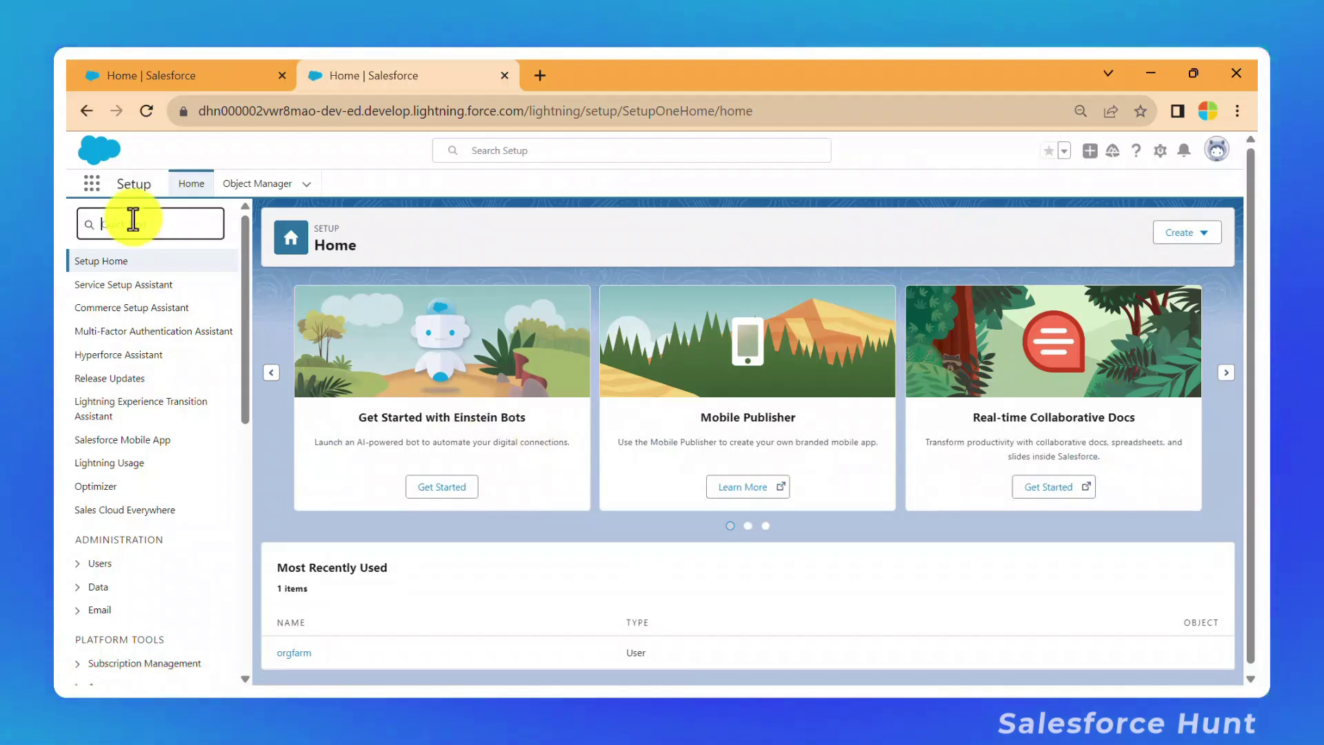
text(generative)
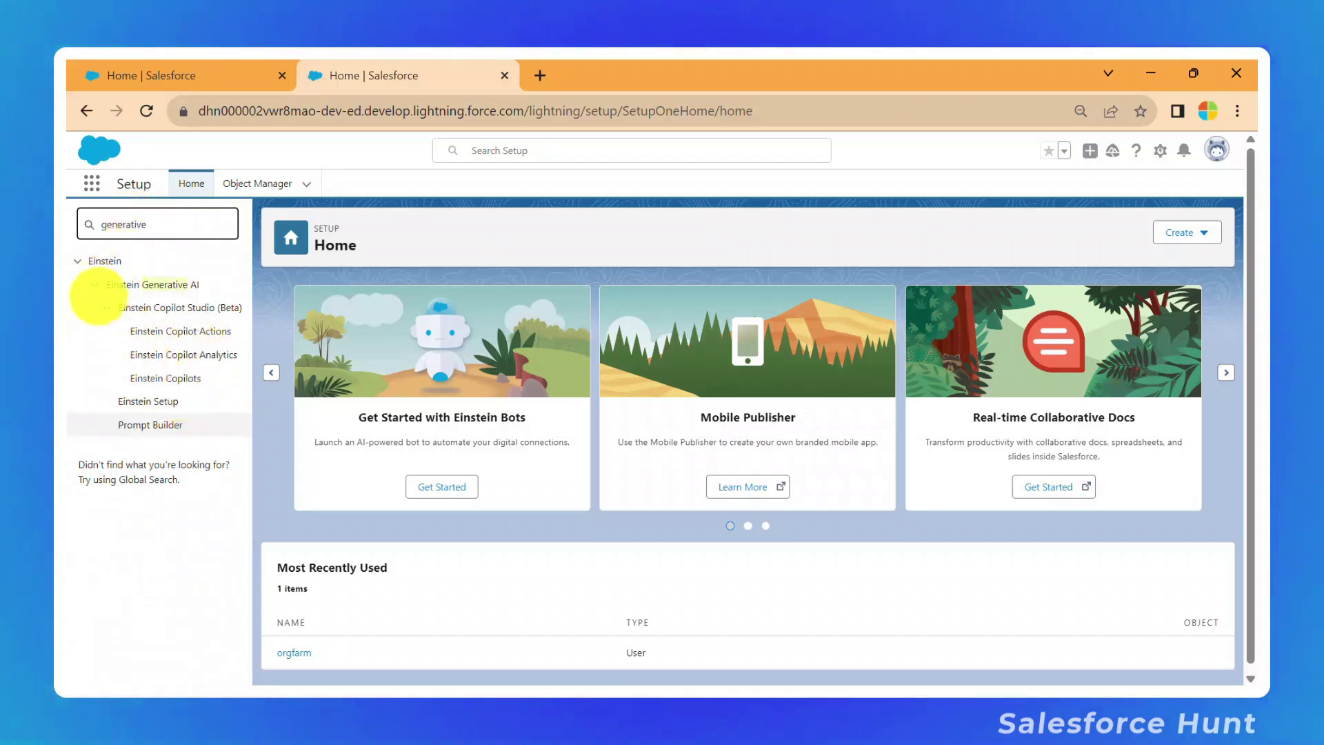
mouse_move(69, 253)
mouse_down()
mouse_move(207, 427)
mouse_move(246, 450)
mouse_up()
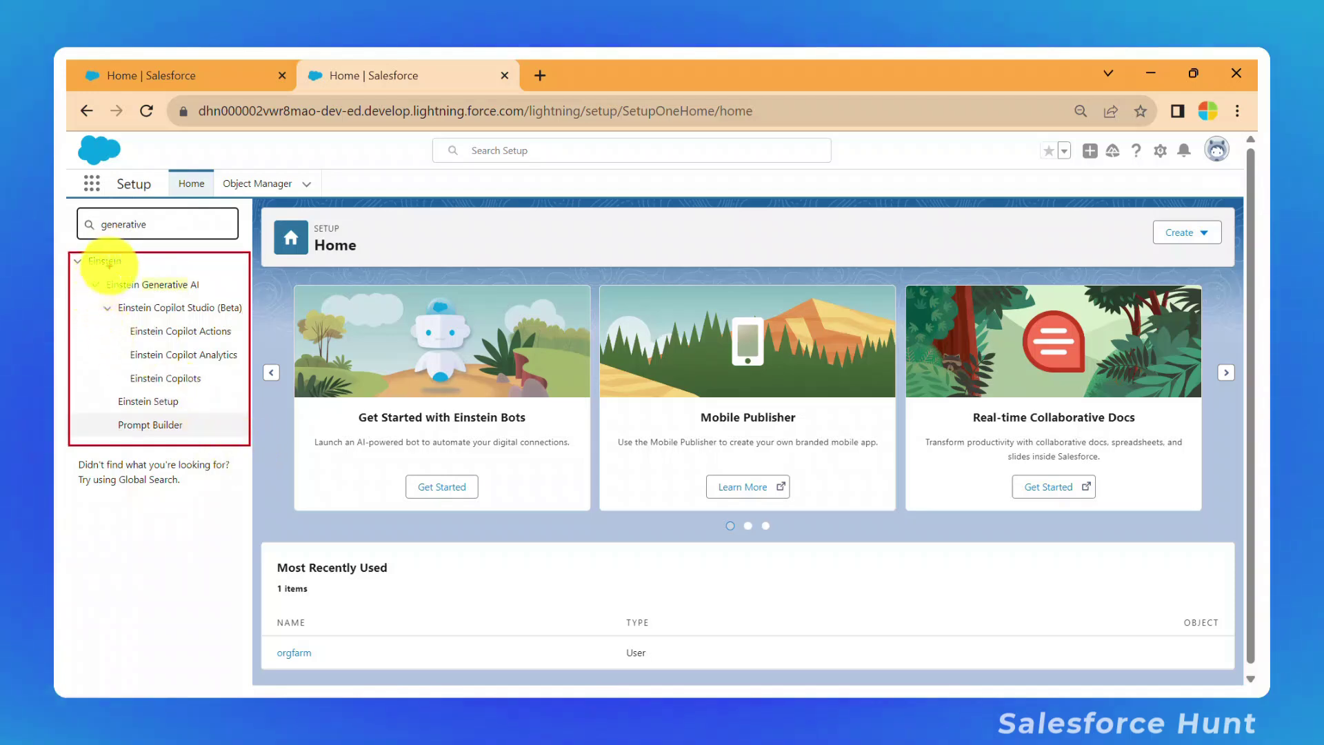
mouse_move(85, 269)
mouse_down()
mouse_move(135, 270)
mouse_move(133, 295)
mouse_move(195, 295)
mouse_up()
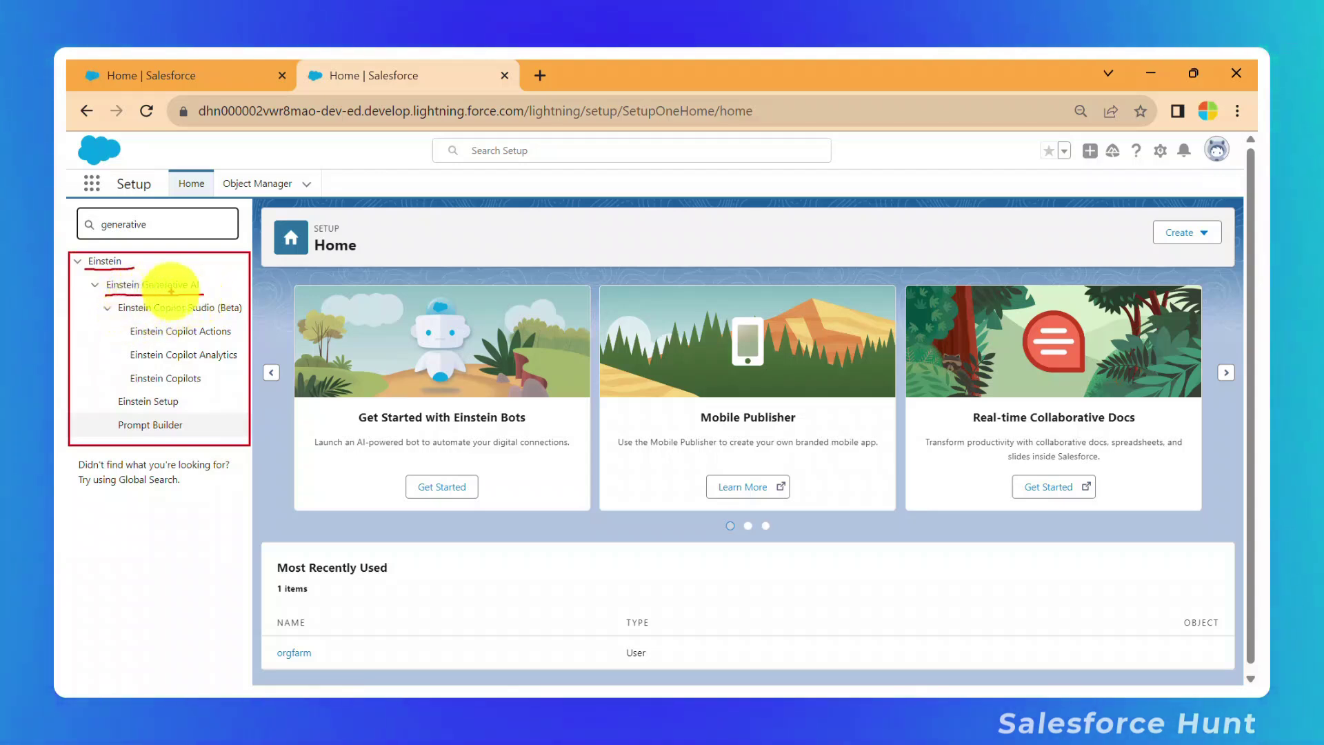
drag(107, 319, 225, 316)
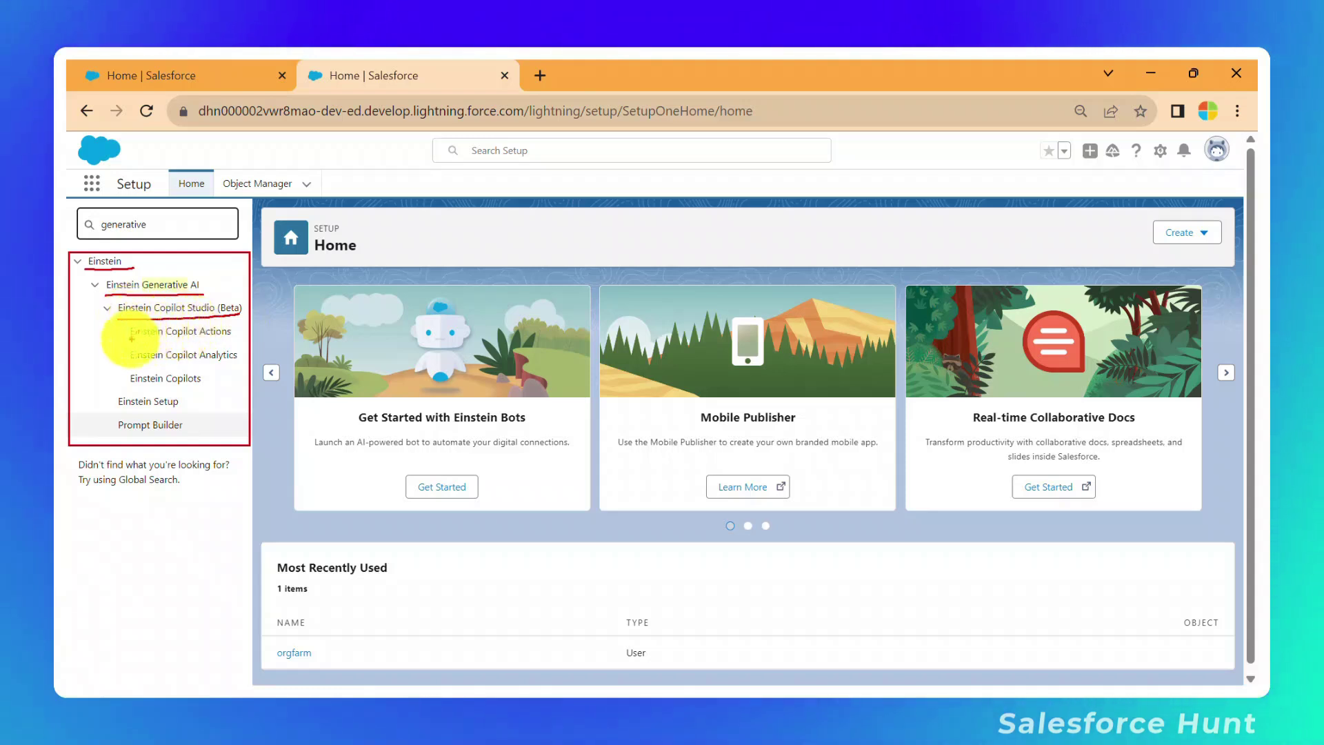
drag(140, 340, 211, 340)
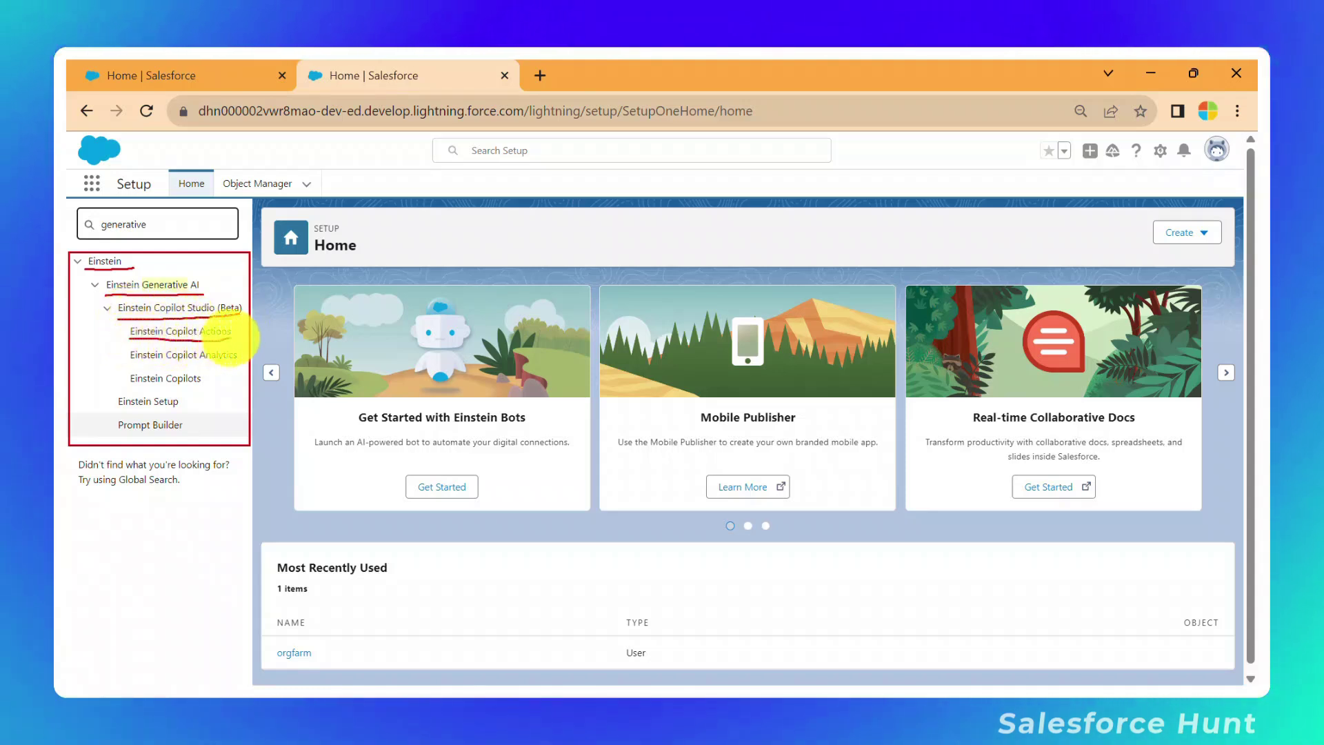
drag(137, 364, 234, 364)
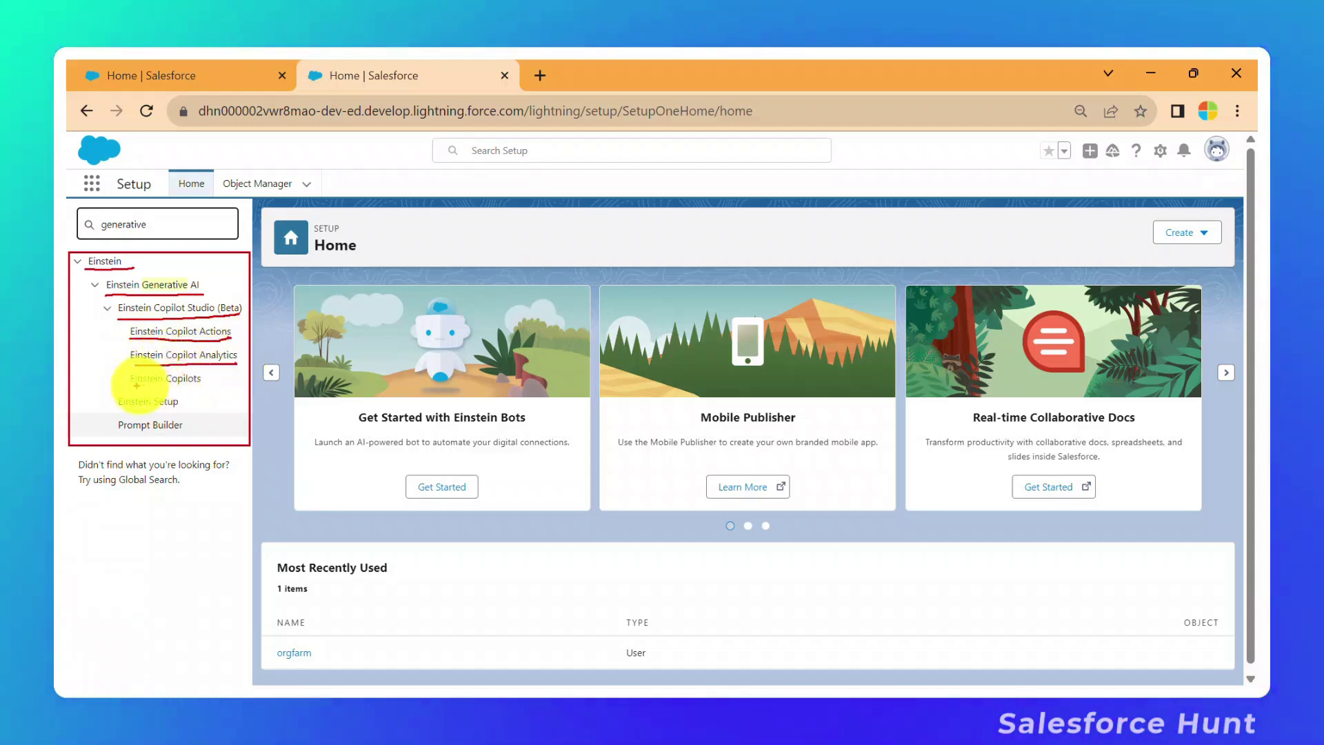
drag(136, 386, 216, 388)
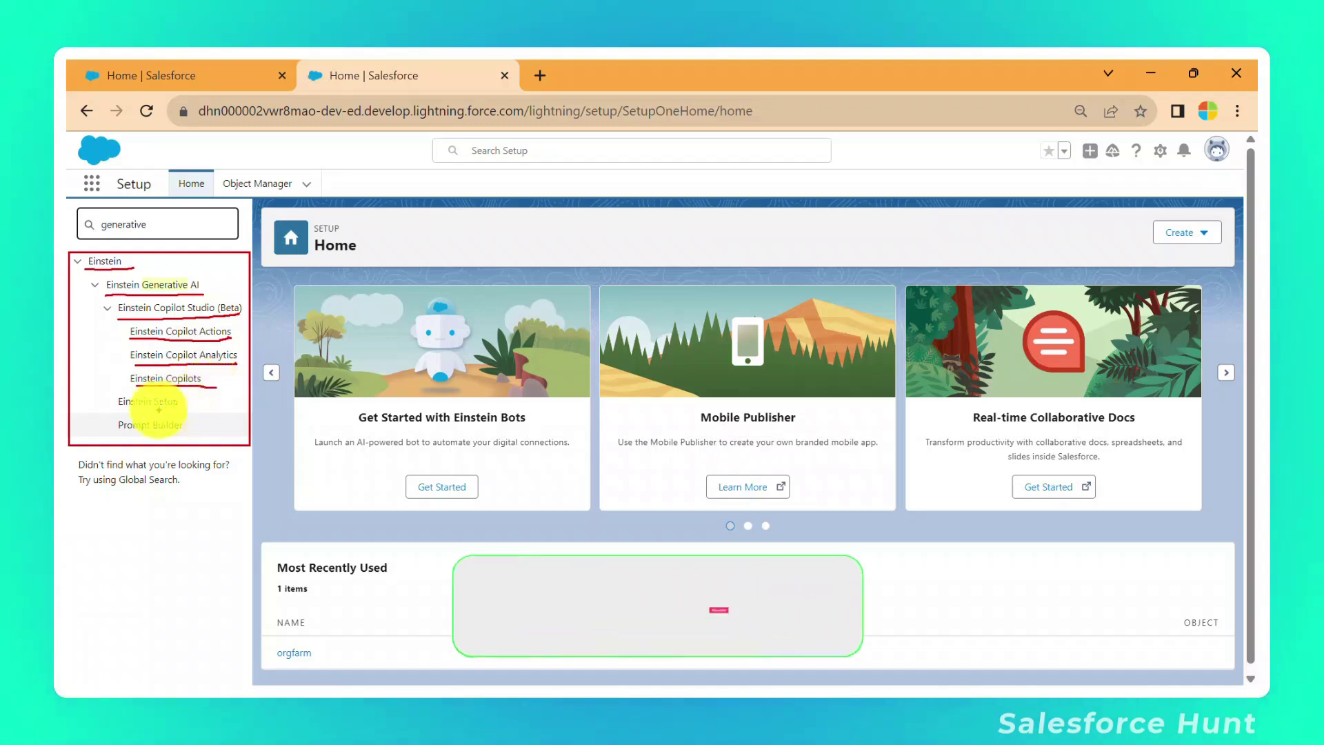
mouse_move(118, 408)
mouse_down()
mouse_move(188, 407)
mouse_move(205, 432)
mouse_up()
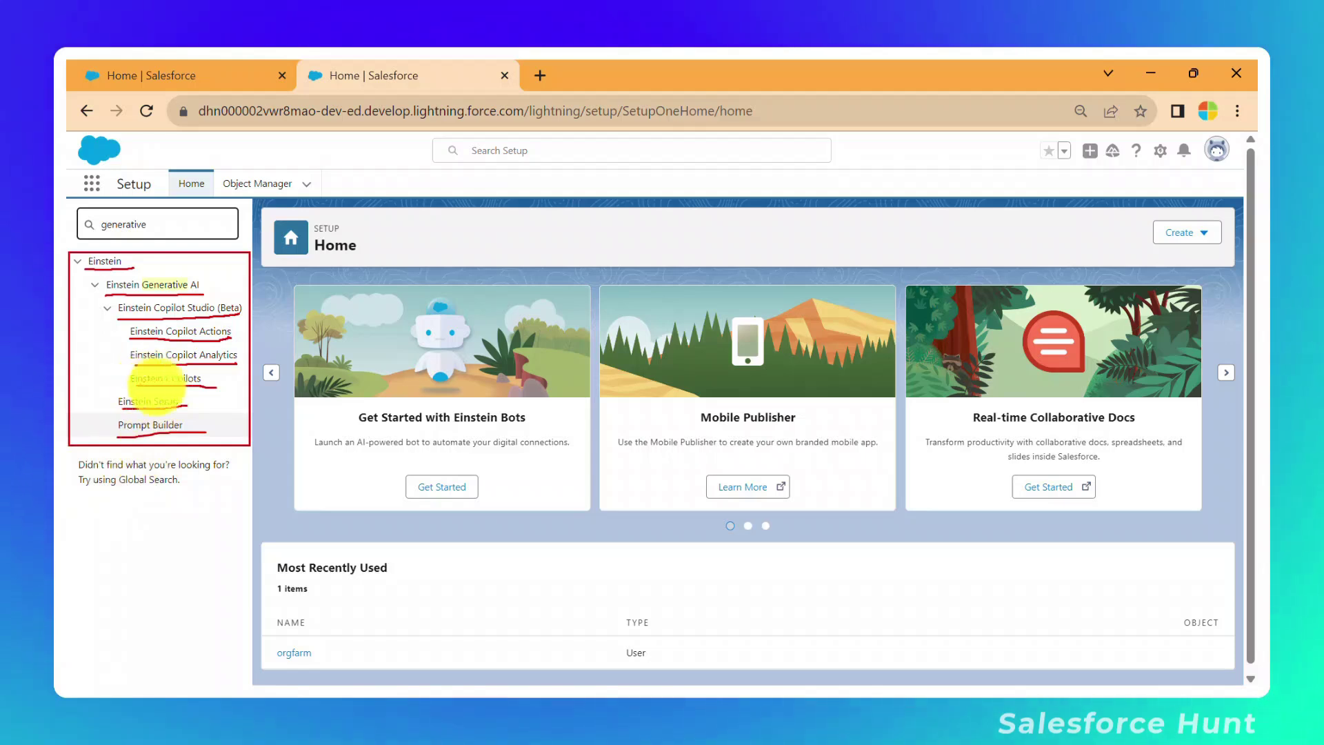
key(Escape)
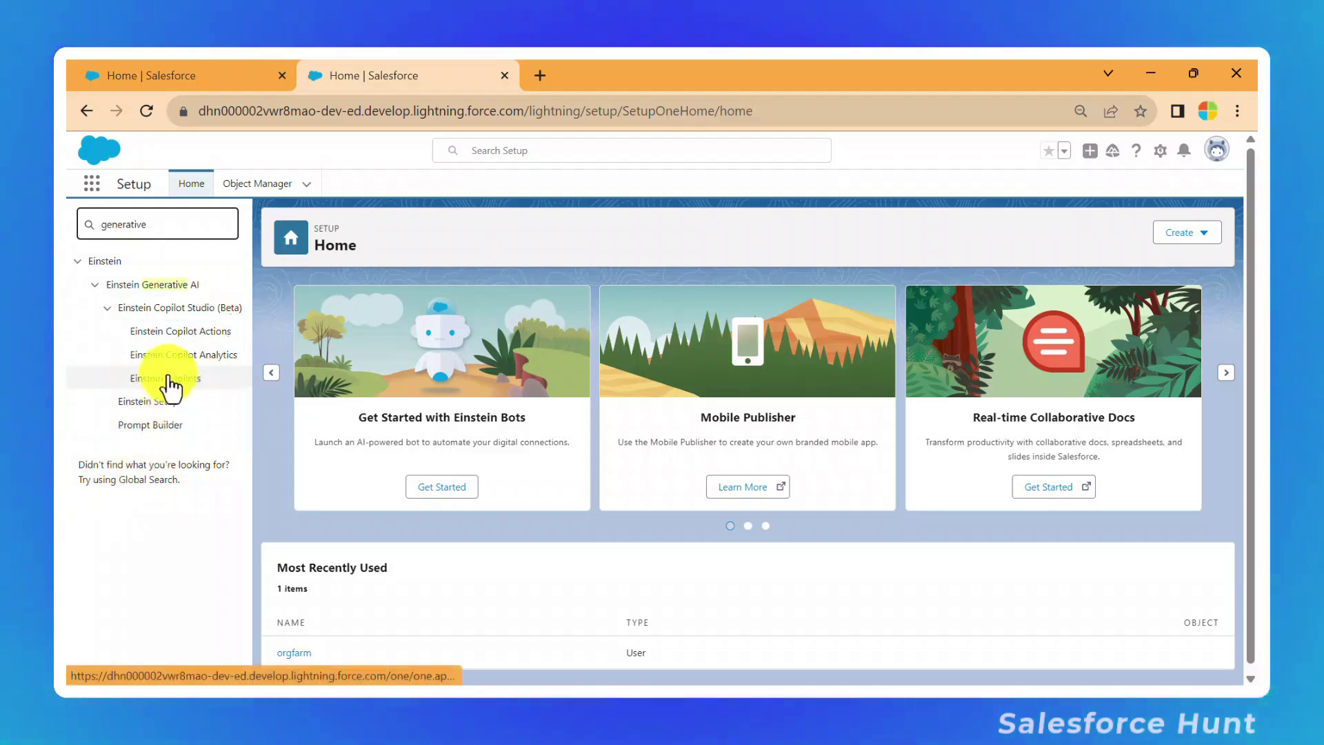
- Check the Einstein Setup page and return to the Einstein Copilots page to look over its list of copilots
click(164, 386)
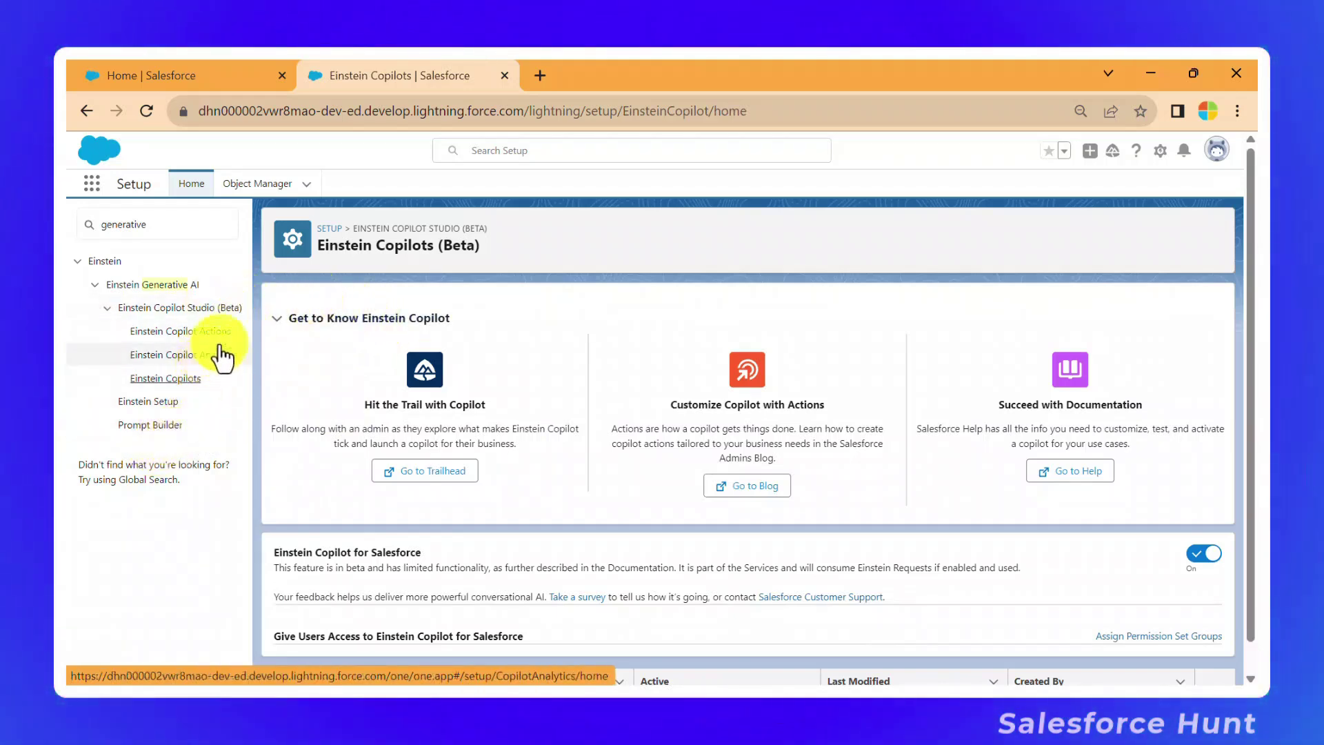
click(156, 401)
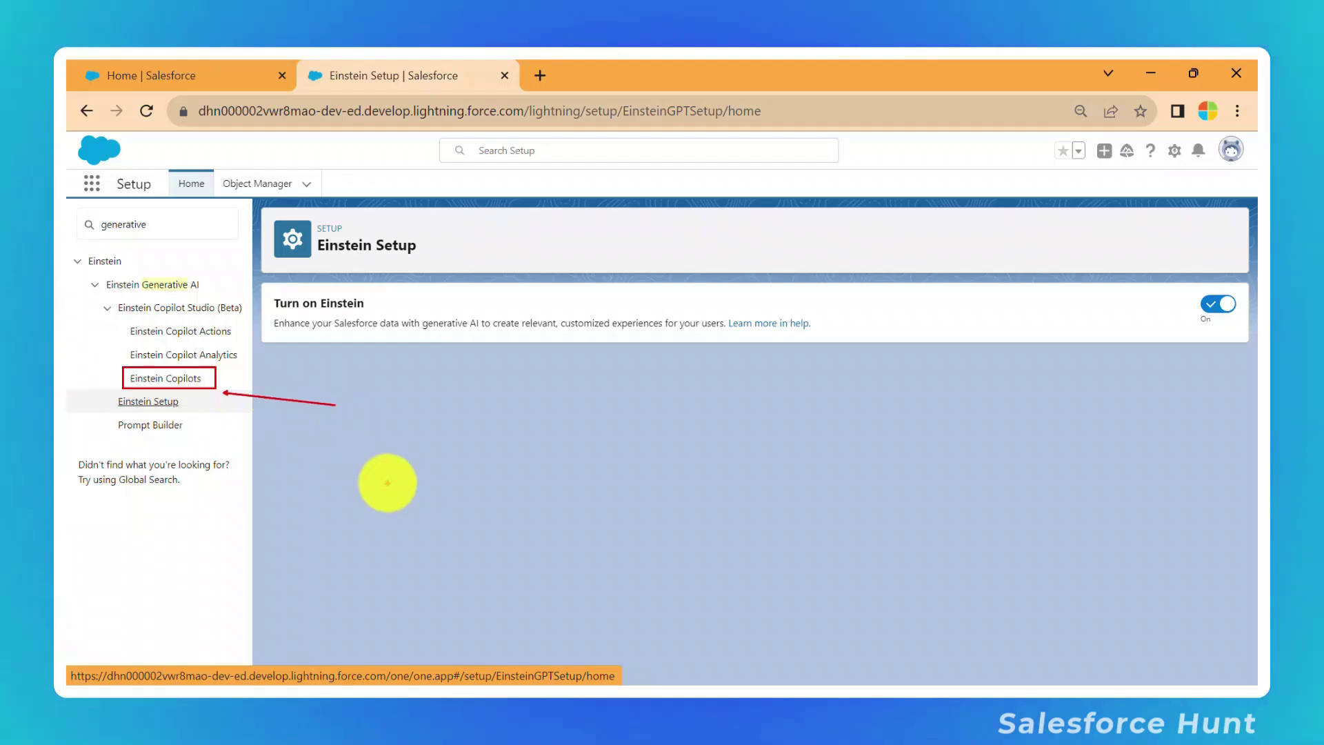
click(176, 378)
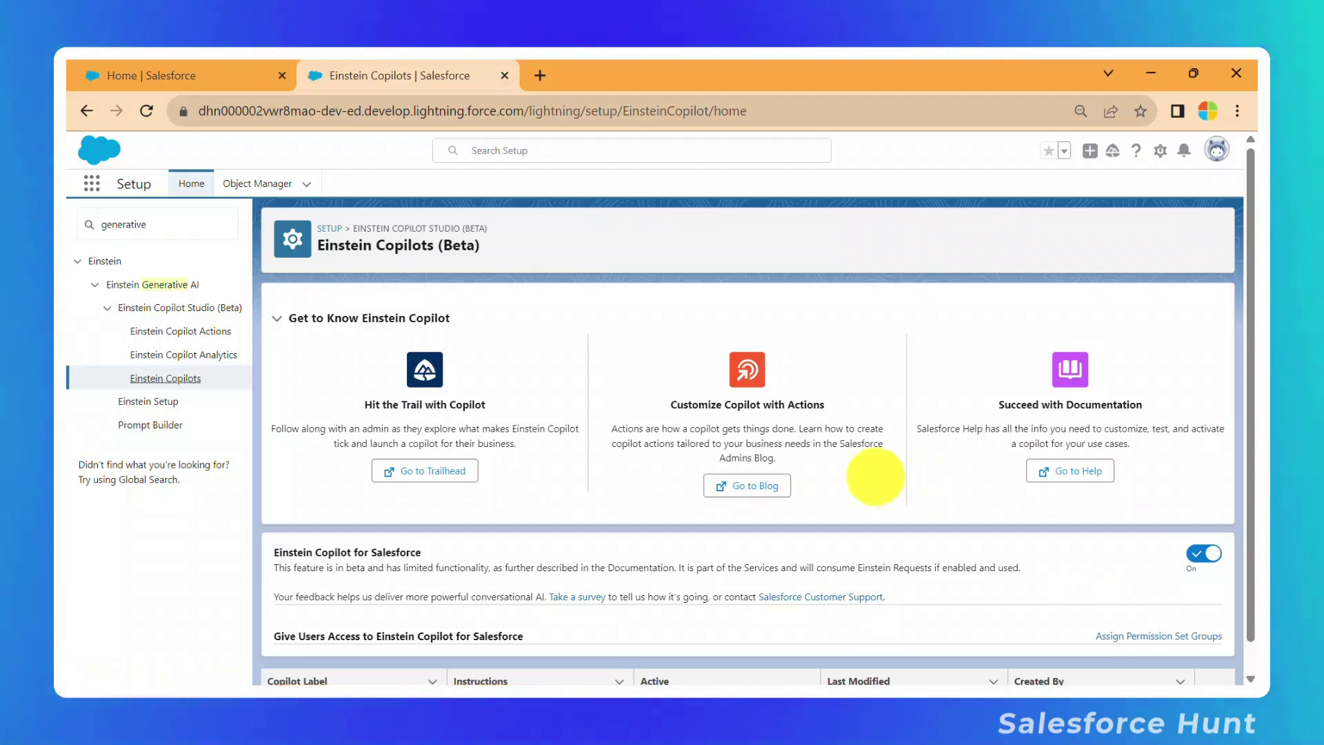
scroll(814, 493, down, 1)
click(296, 674)
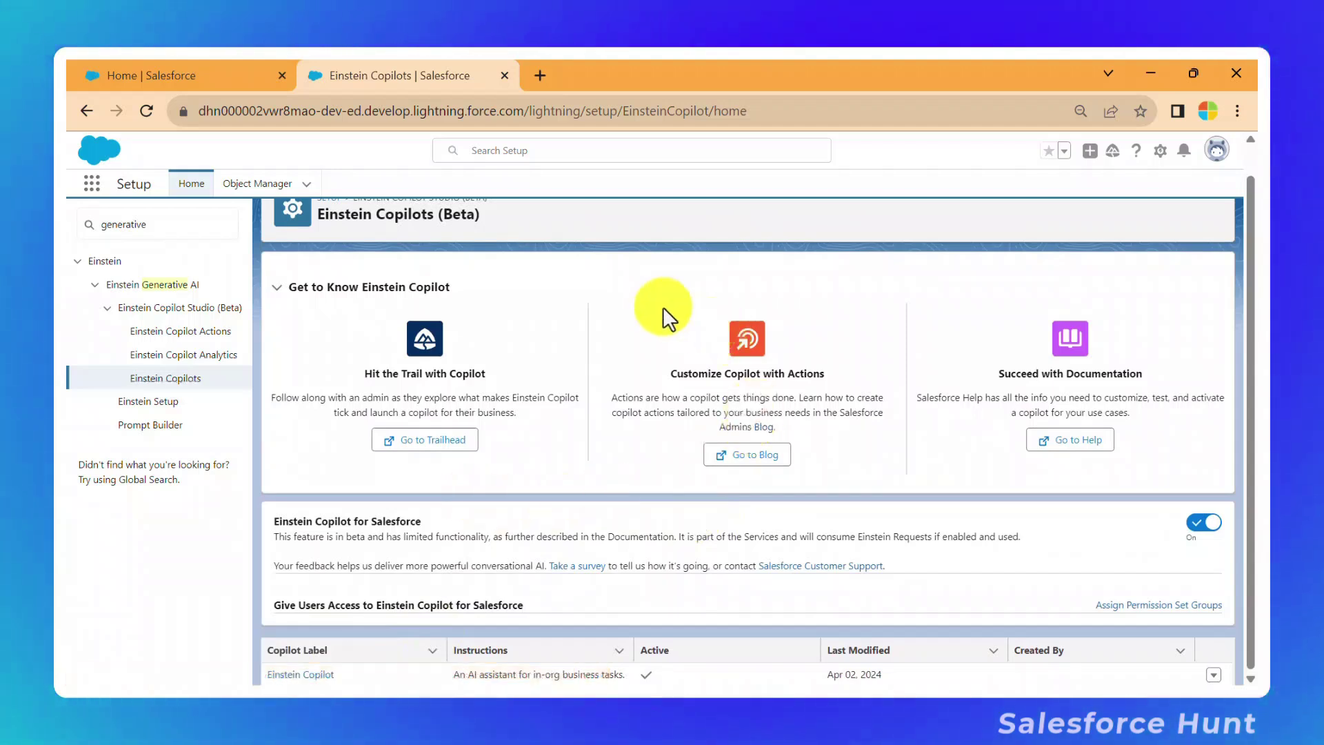
scroll(386, 269, up, 1)
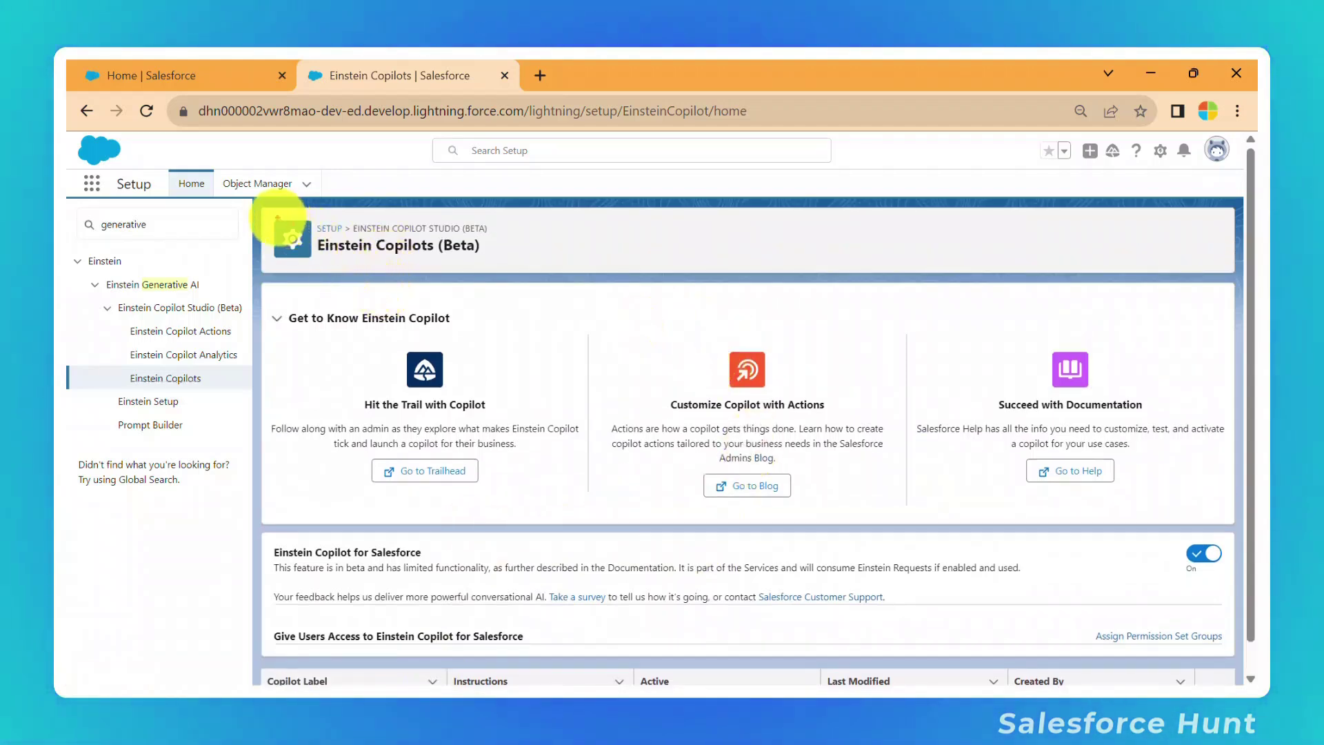
drag(263, 211, 498, 276)
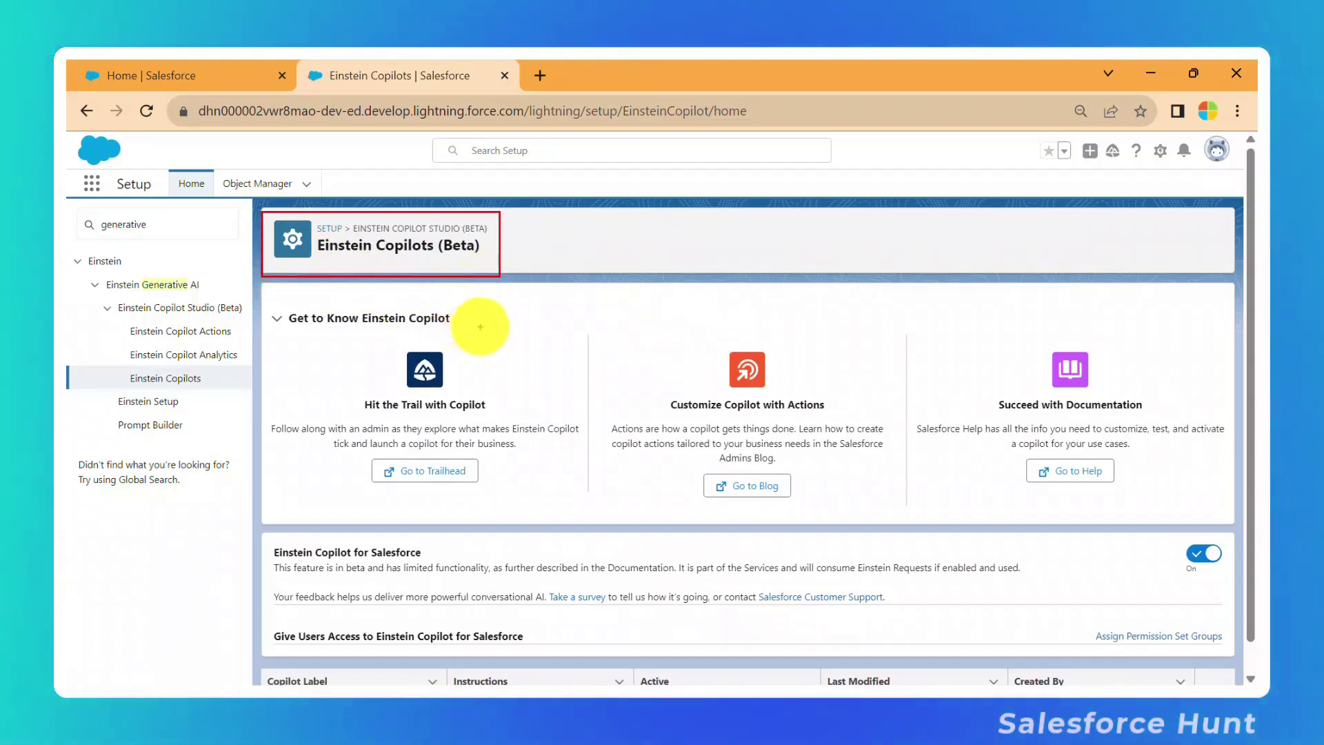
drag(485, 329, 369, 260)
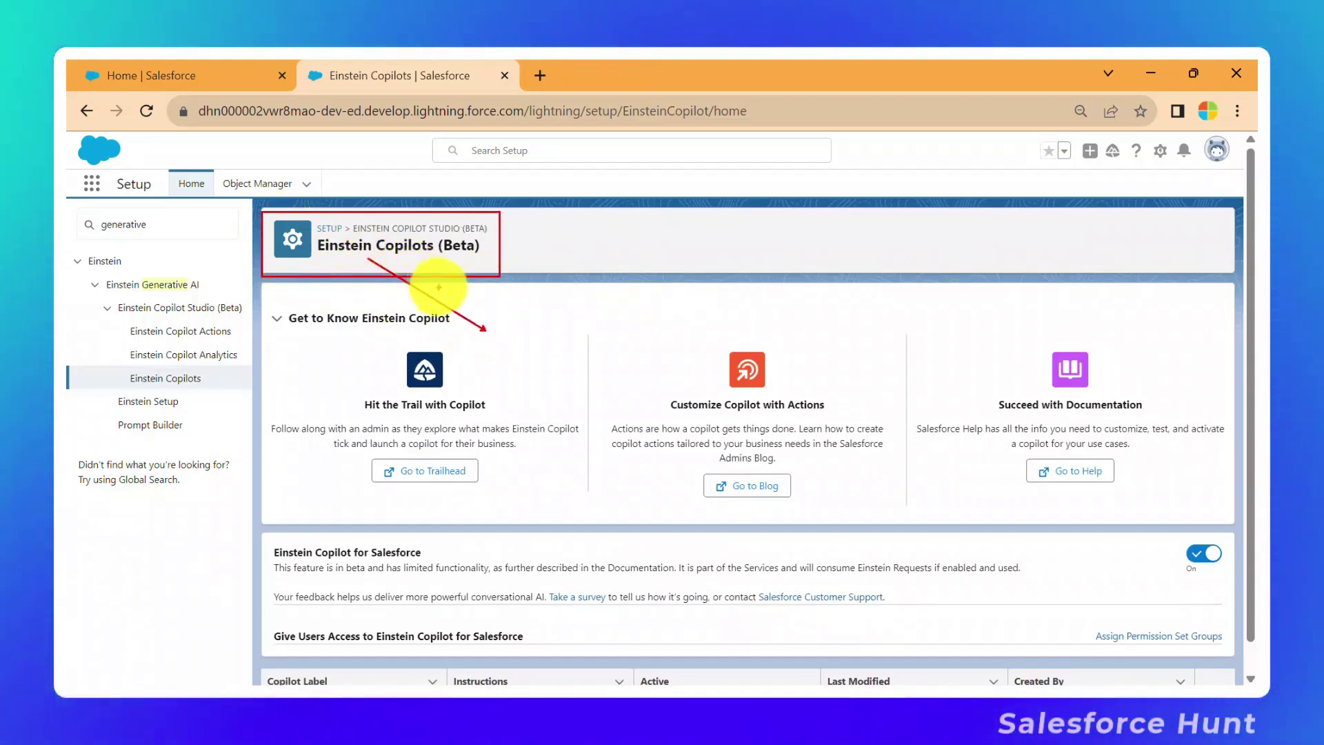
key(ctrl+z)
drag(423, 259, 535, 350)
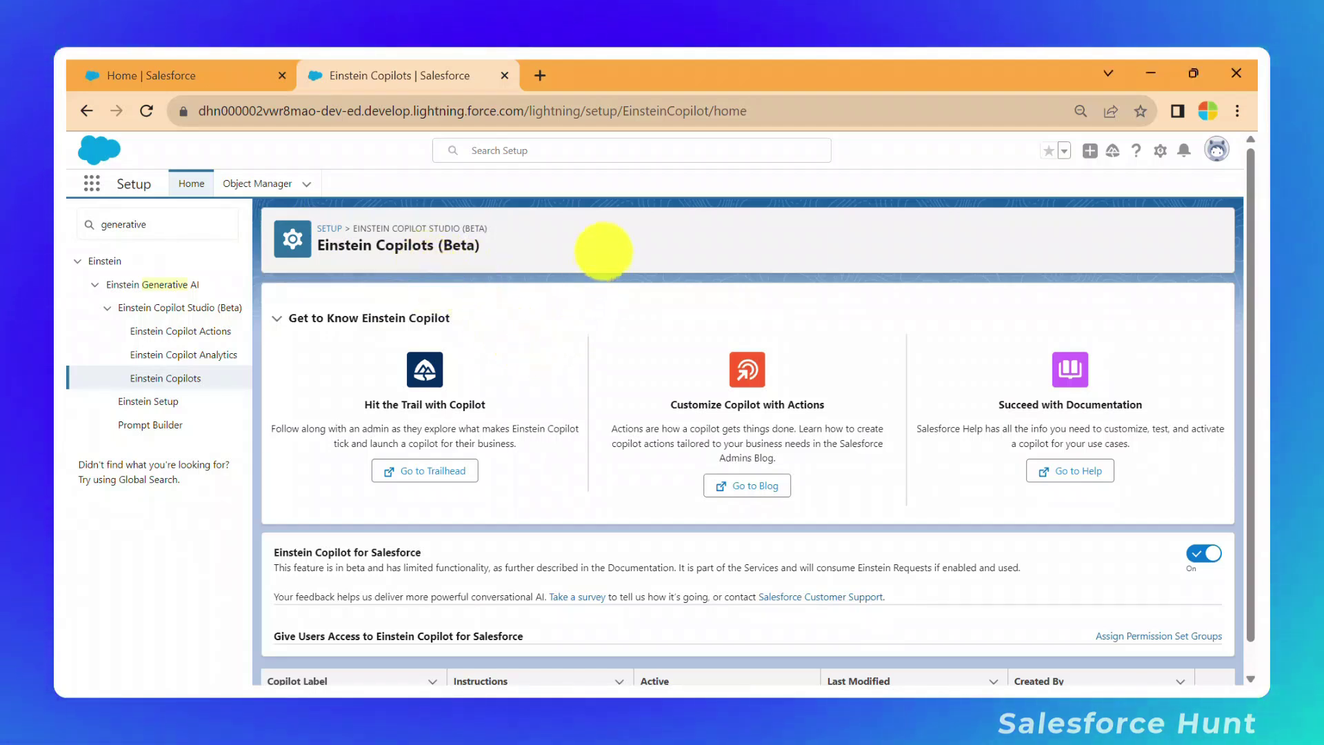
- Open the details of the Einstein Copilot record from the copilot list
scroll(582, 304, down, 1)
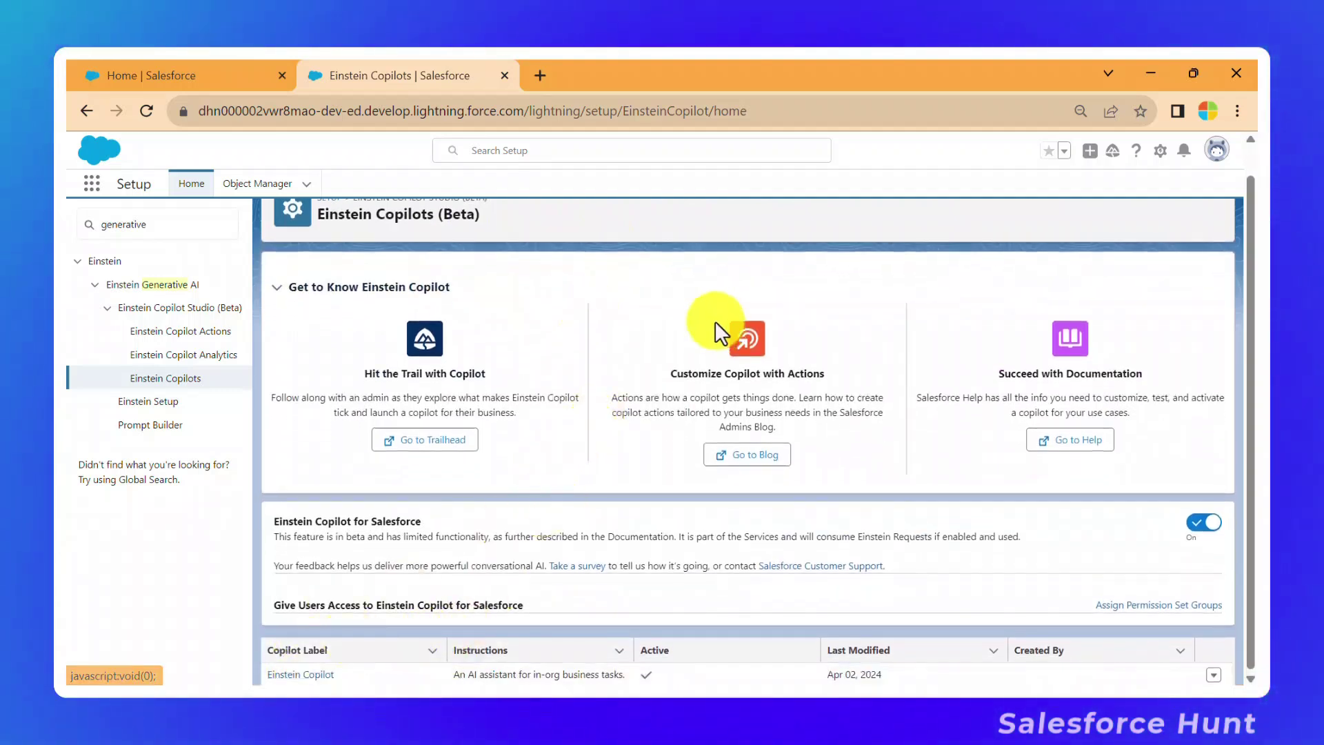
click(316, 675)
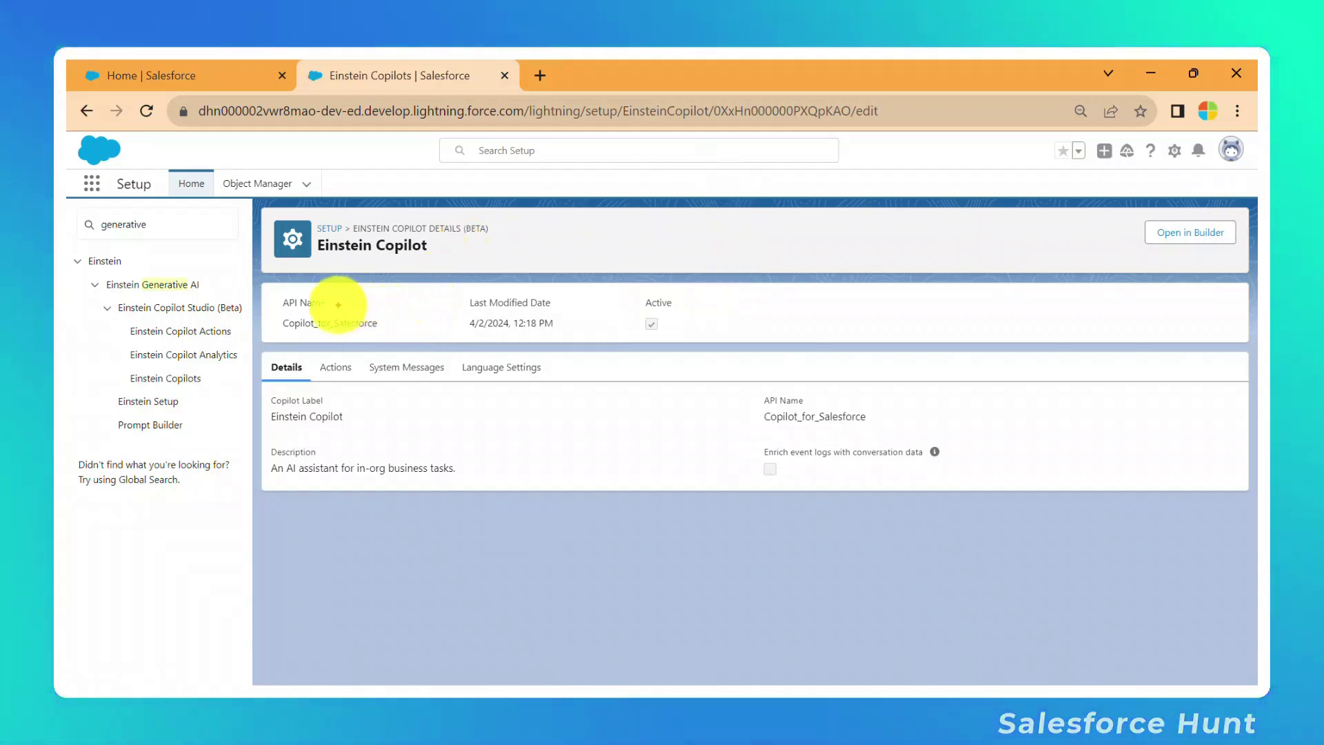
mouse_move(343, 296)
mouse_down()
mouse_move(349, 310)
mouse_move(412, 274)
mouse_up()
drag(557, 295, 579, 282)
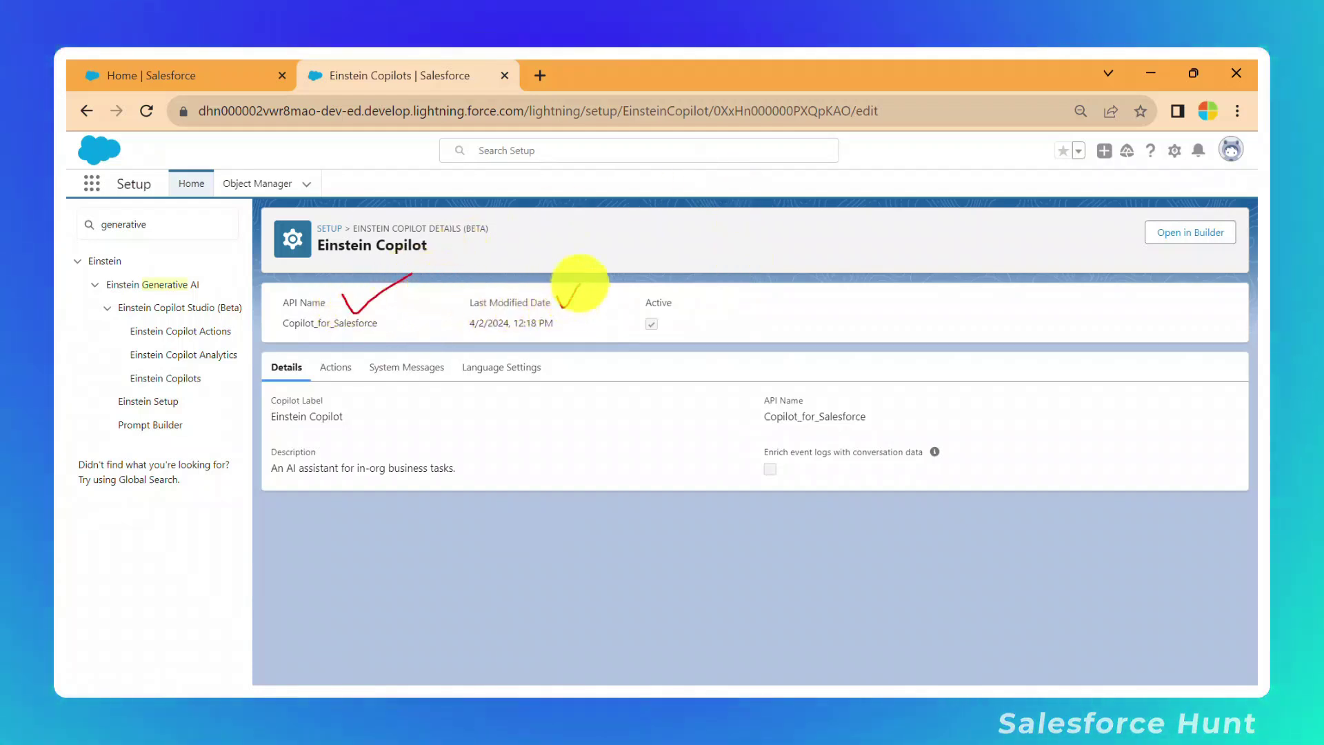
drag(683, 307, 735, 284)
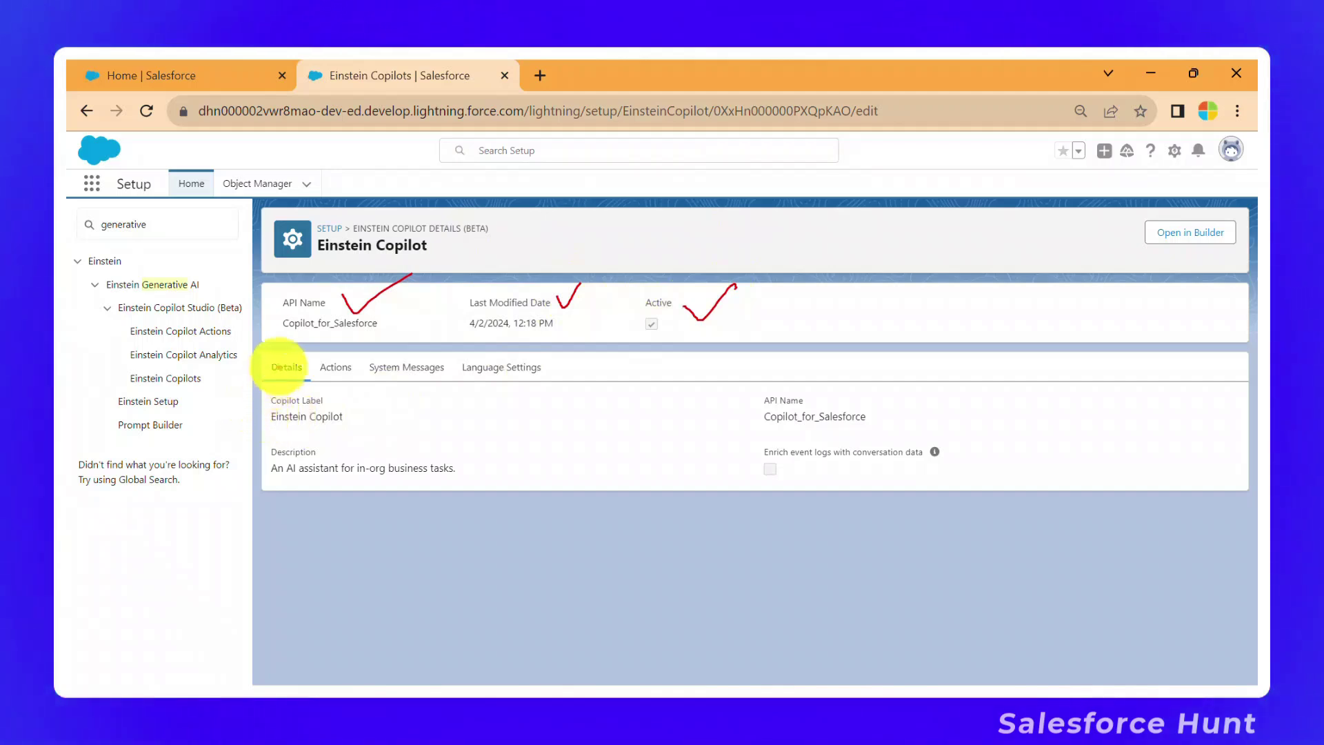
mouse_move(281, 366)
mouse_down()
mouse_move(361, 335)
mouse_move(529, 339)
mouse_up()
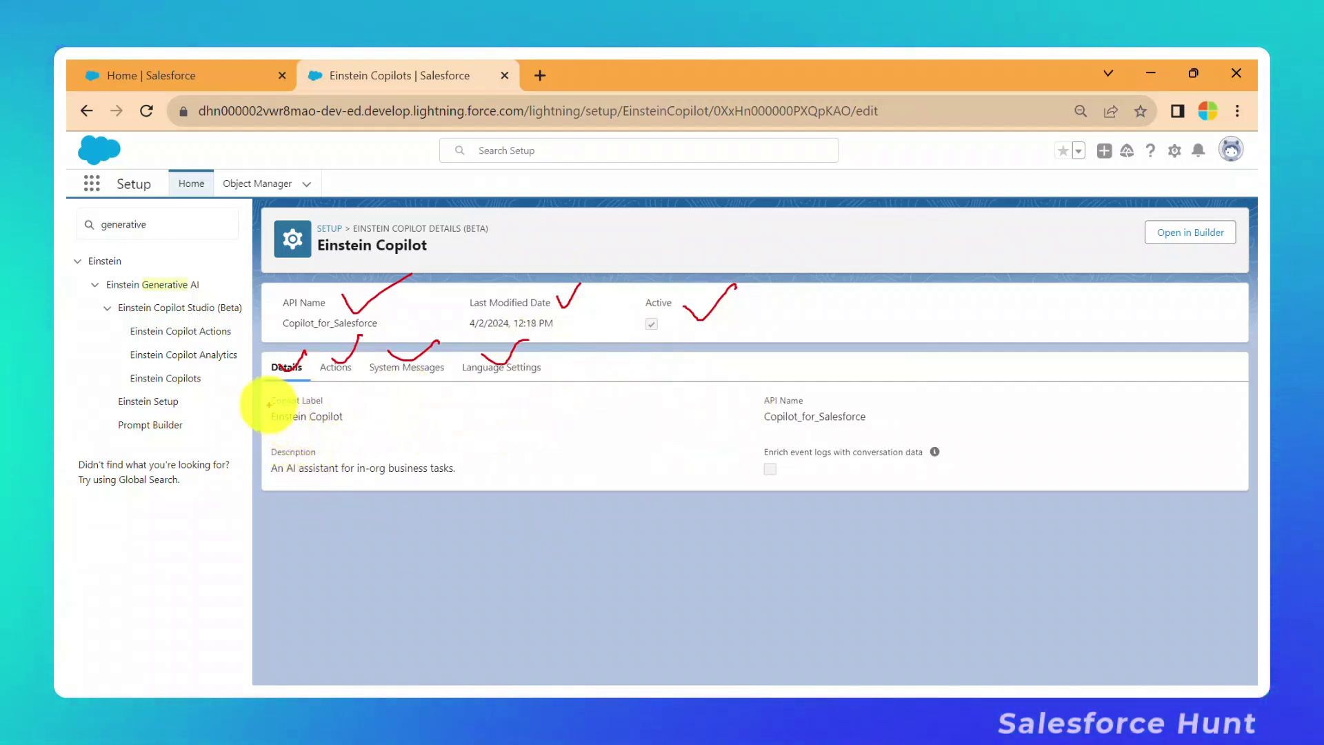
mouse_move(255, 429)
mouse_down()
mouse_move(373, 408)
mouse_move(276, 390)
mouse_move(249, 414)
mouse_up()
mouse_move(428, 452)
mouse_down()
mouse_move(269, 461)
mouse_move(265, 486)
mouse_move(393, 478)
mouse_move(473, 452)
mouse_move(413, 458)
mouse_up()
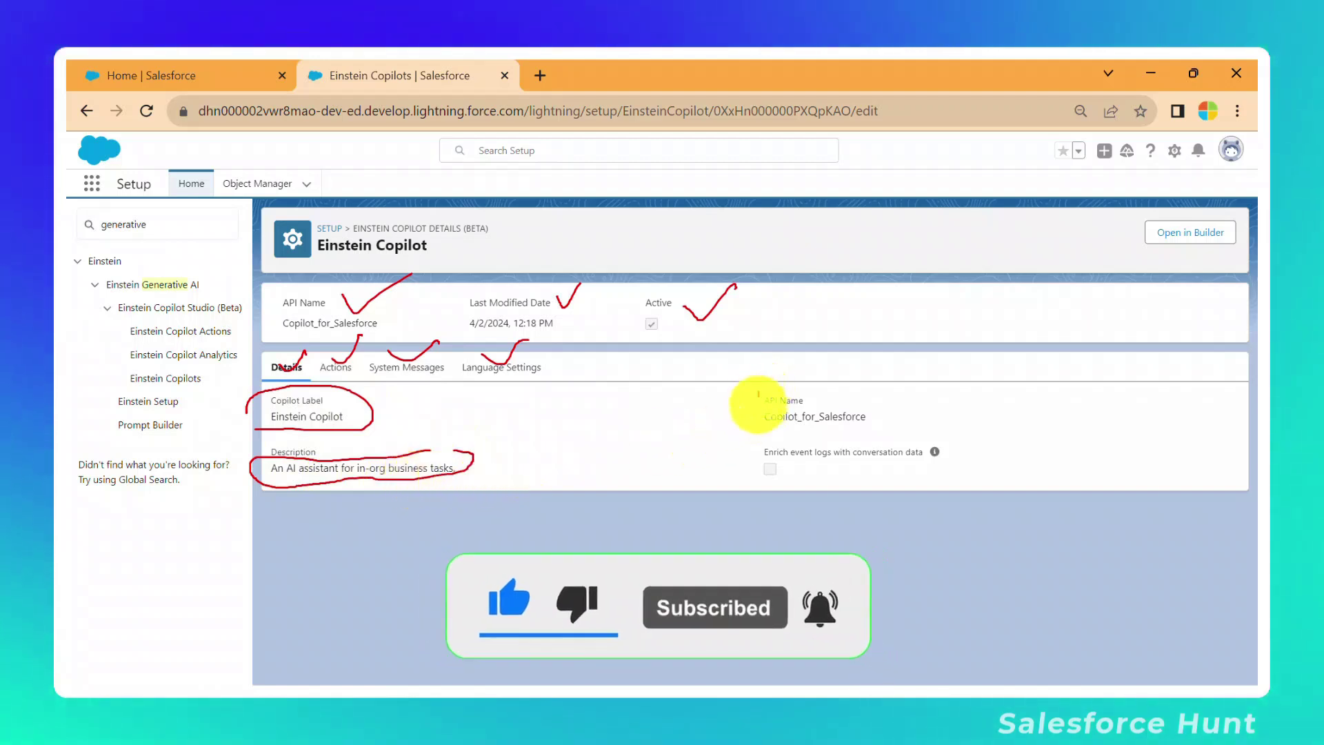
mouse_move(761, 404)
mouse_down()
mouse_move(917, 414)
mouse_move(750, 398)
mouse_up()
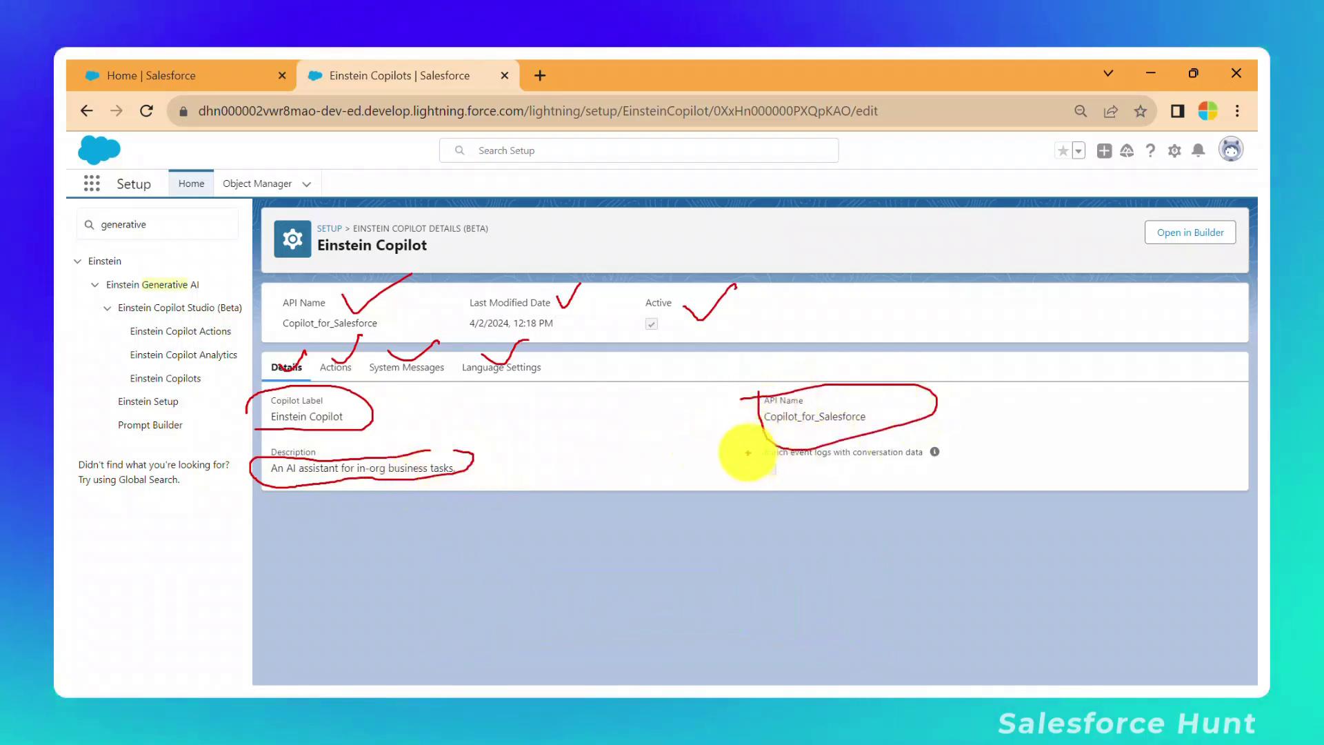
mouse_move(749, 445)
mouse_down()
mouse_move(775, 479)
mouse_move(948, 453)
mouse_up()
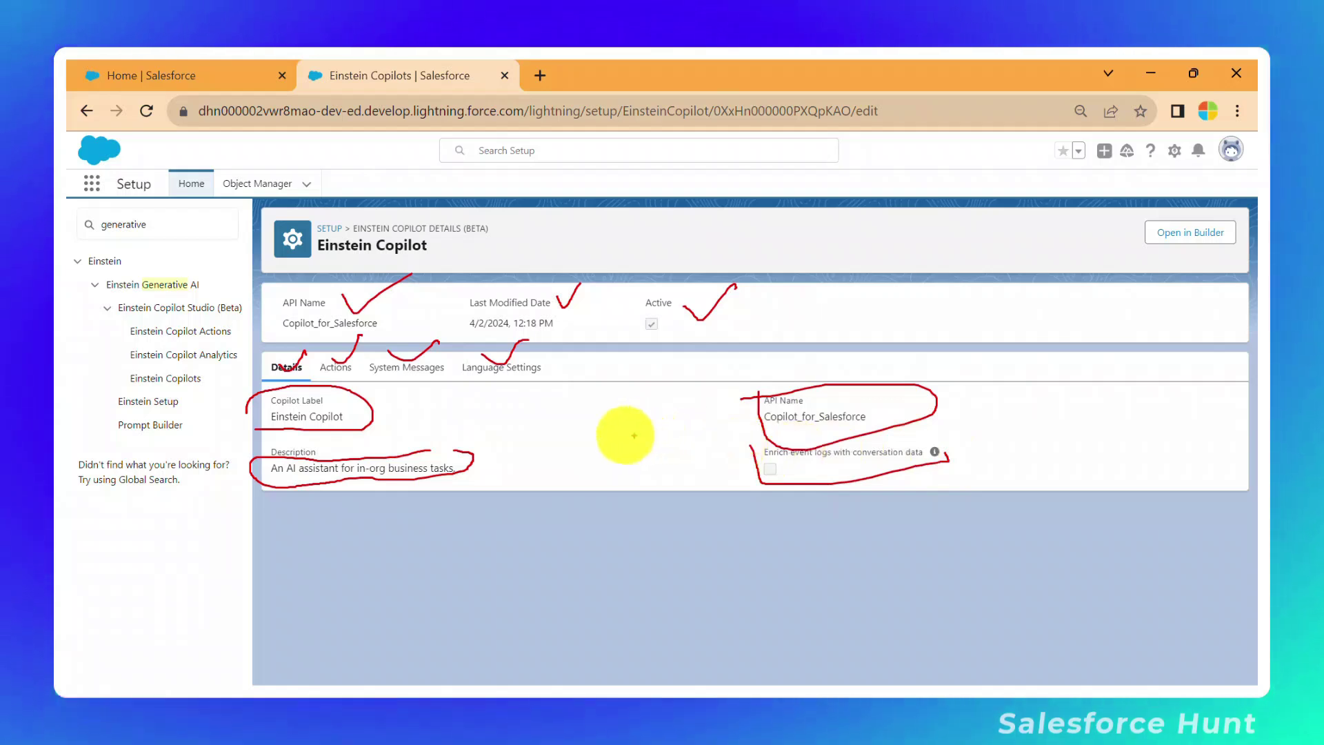
key(Escape)
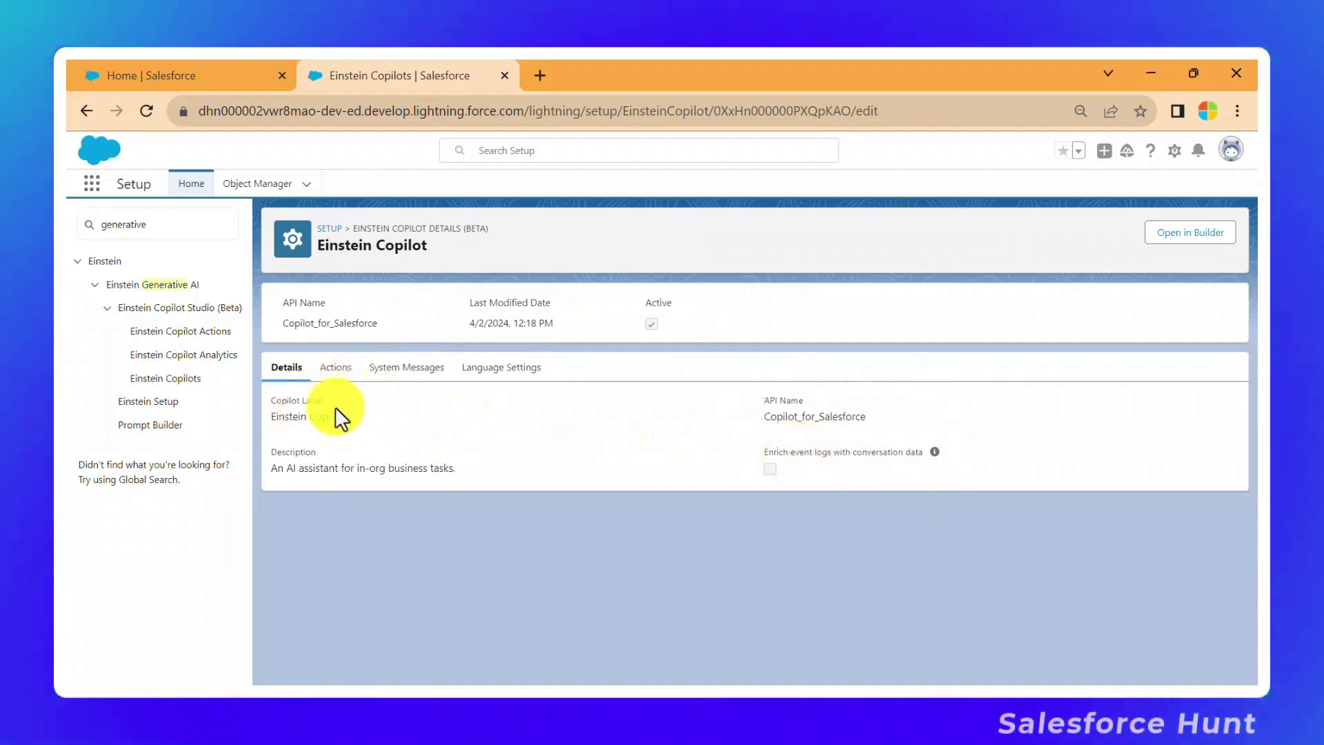
- Review the Einstein Copilot's assigned actions, system messages, and language and tone settings, and return to its details
click(336, 369)
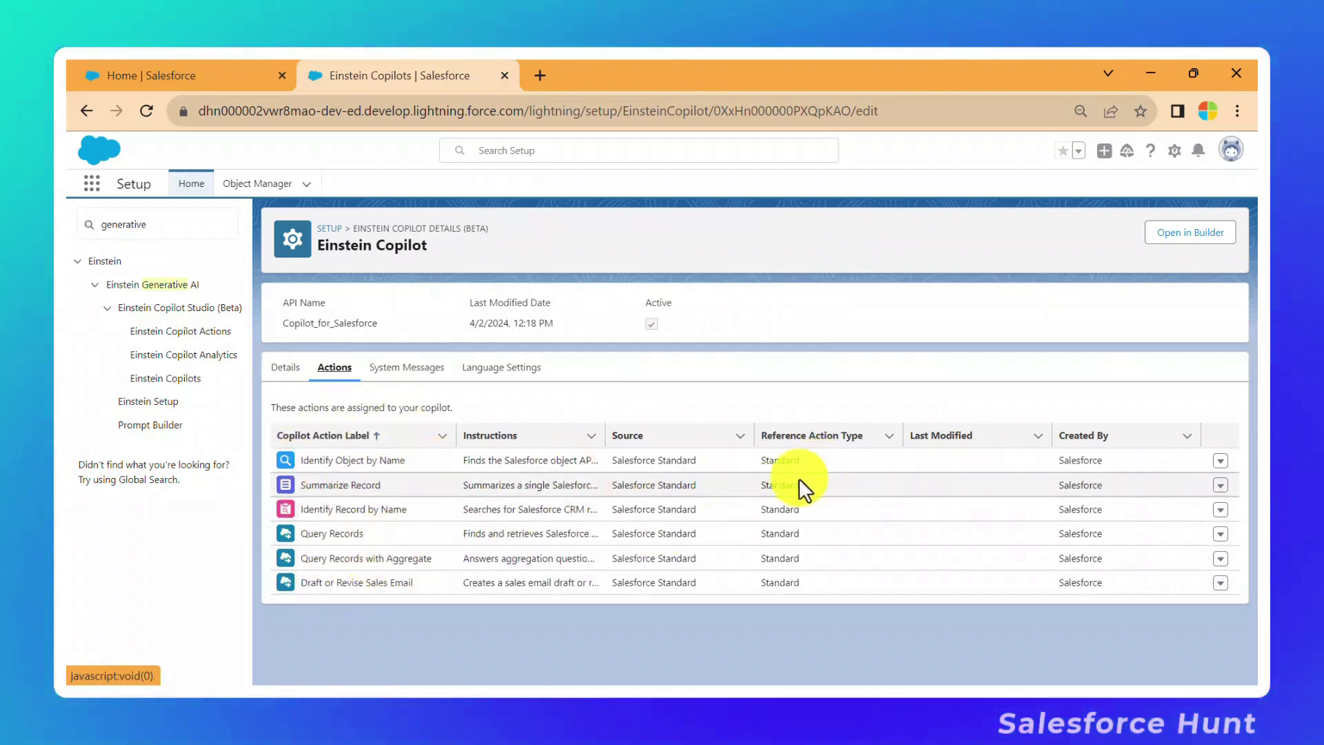
mouse_move(743, 424)
mouse_down()
mouse_move(793, 582)
mouse_move(894, 606)
mouse_up()
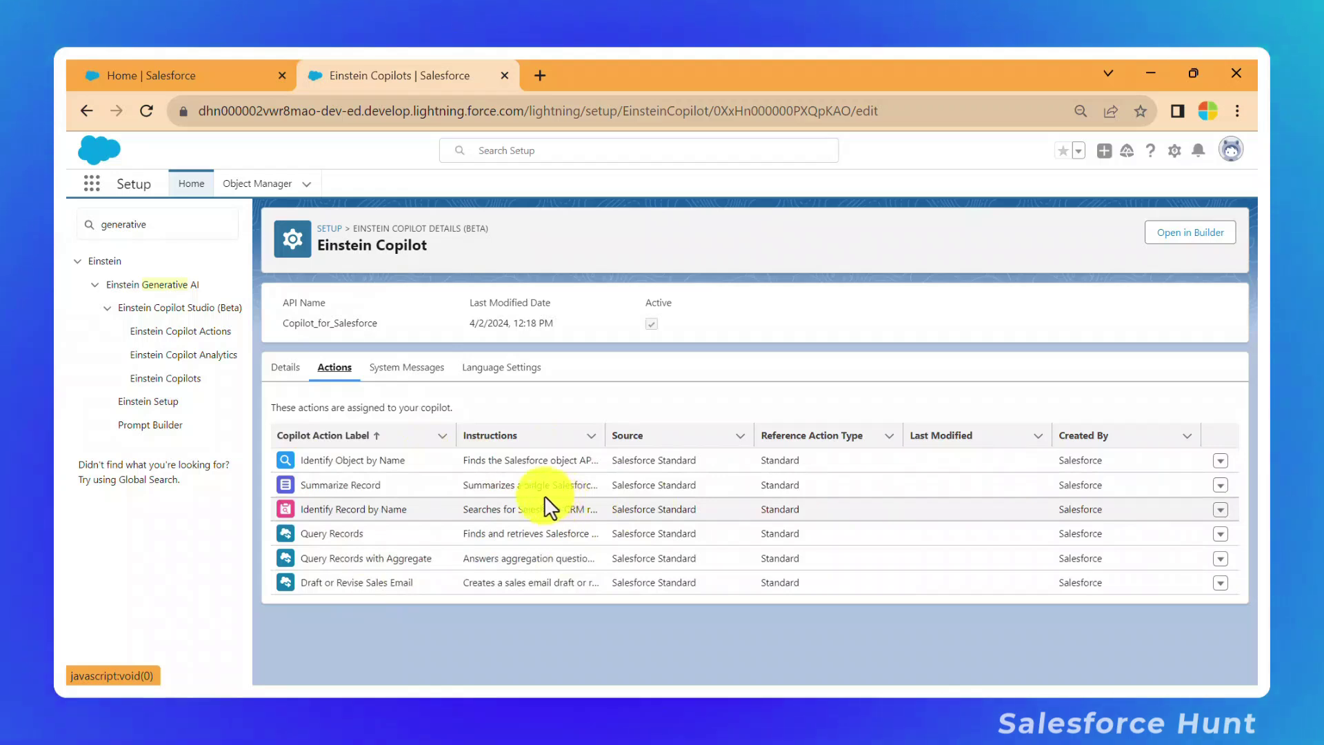
click(412, 367)
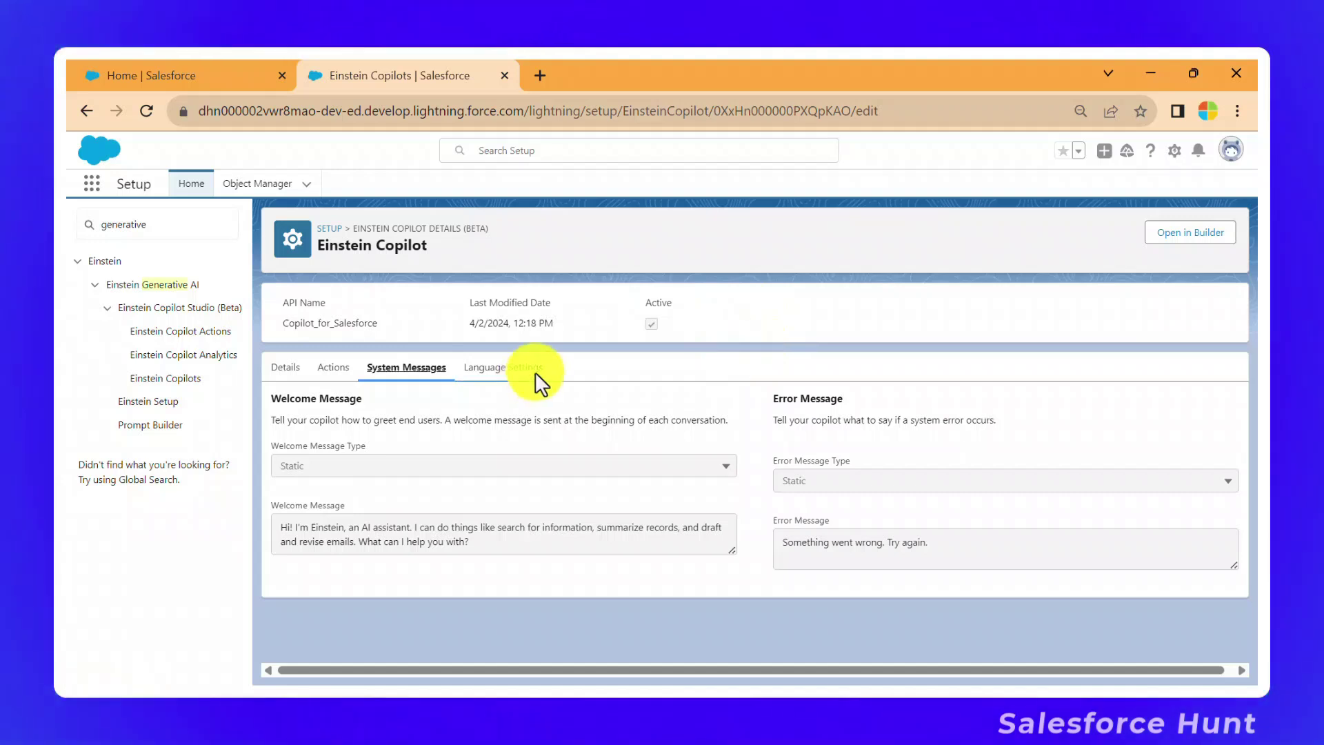
click(526, 372)
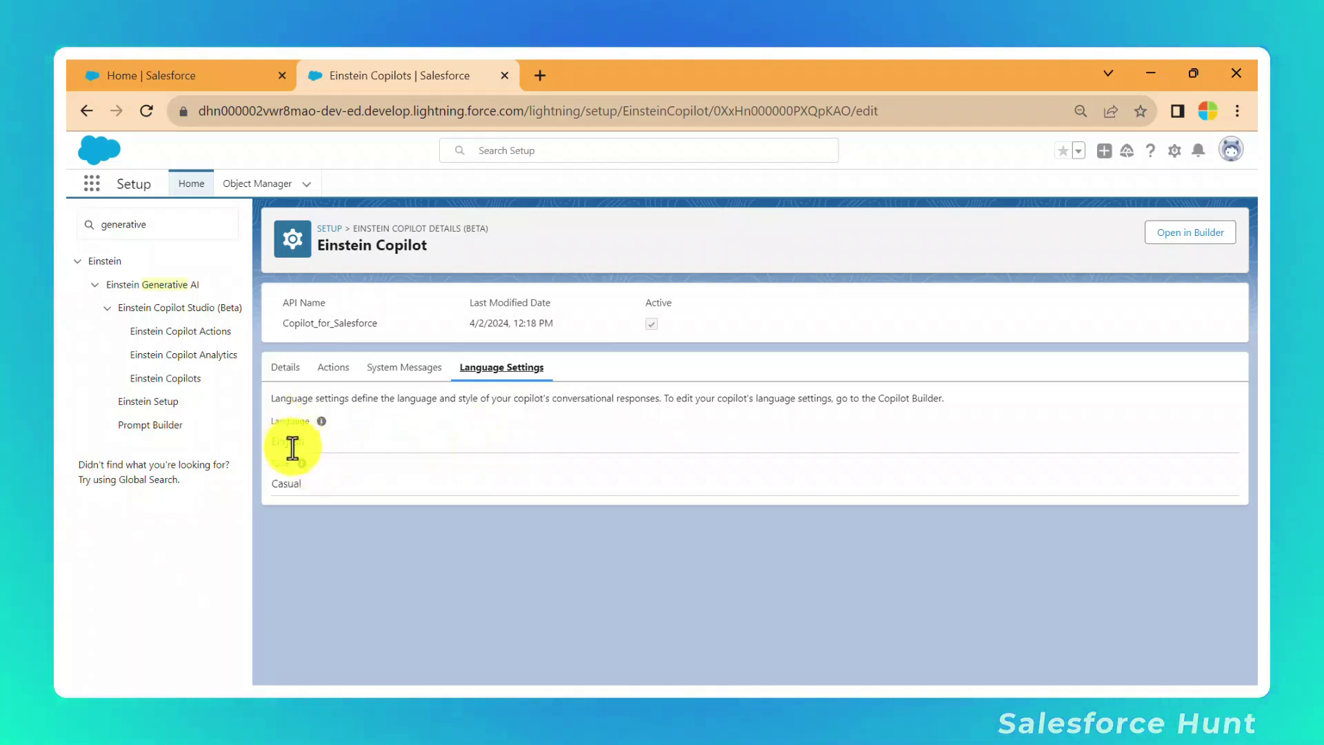
drag(301, 444, 281, 444)
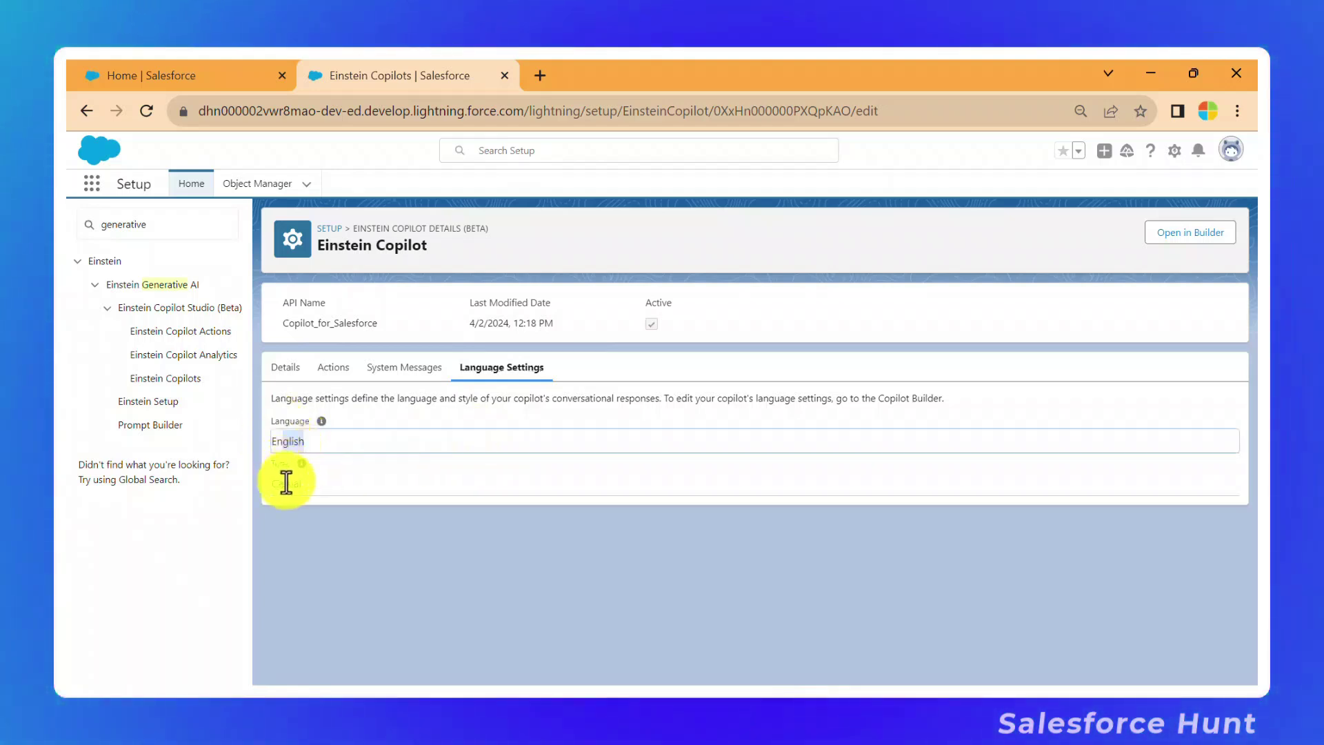
click(286, 483)
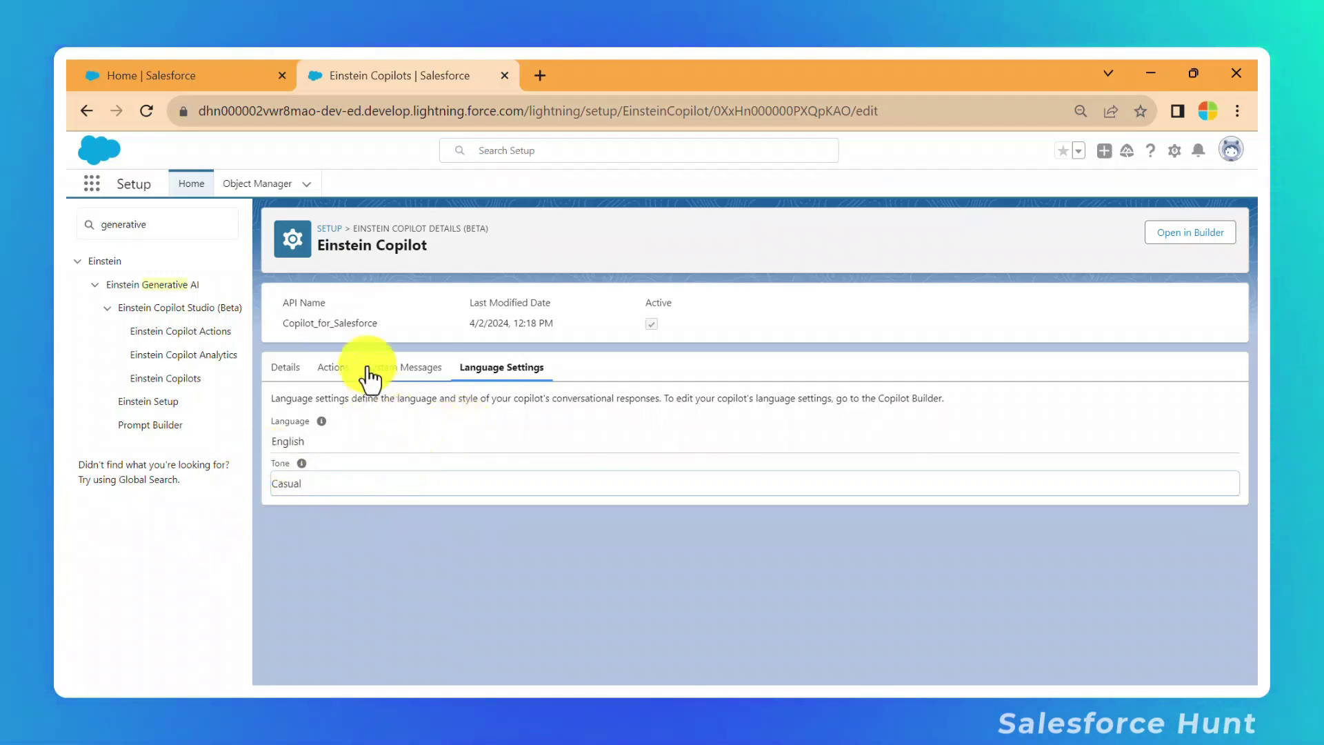
click(280, 378)
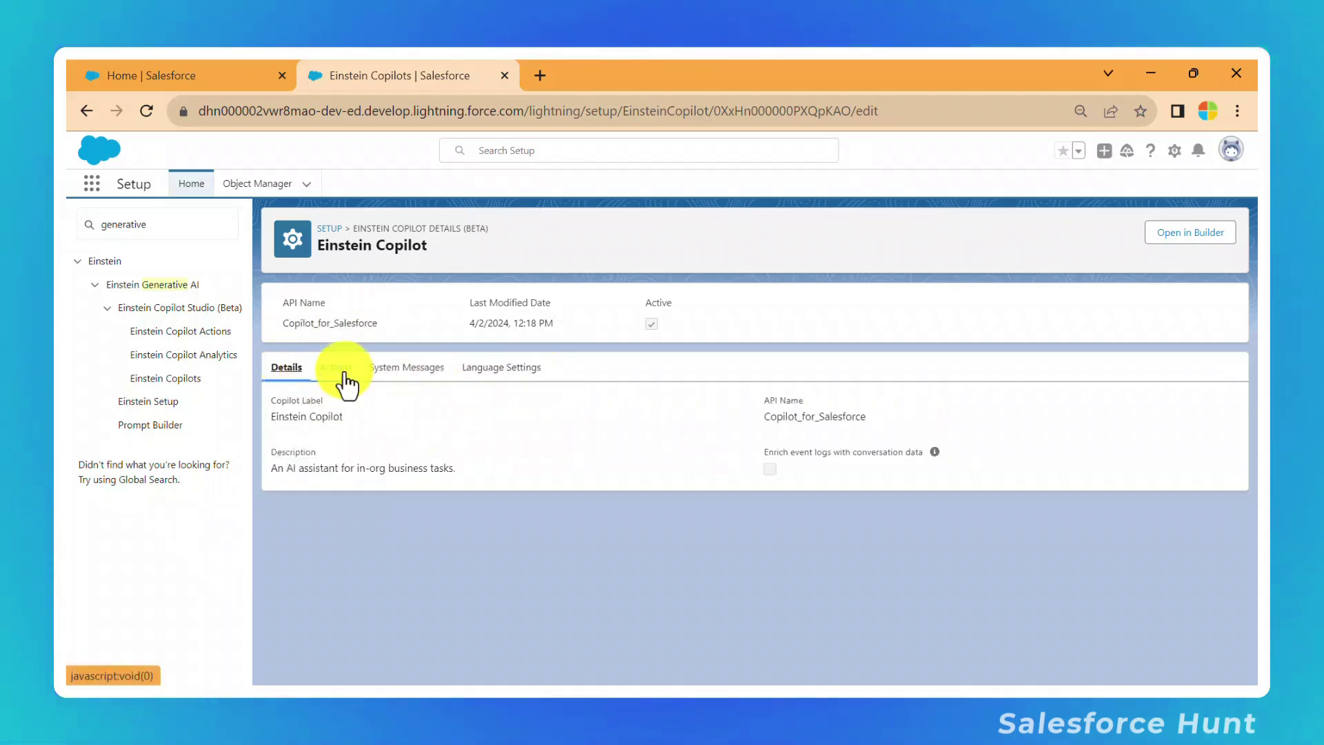
- Look over the Einstein Copilot's assigned actions and language settings, and return to the Sales app's home page and reload it
click(344, 373)
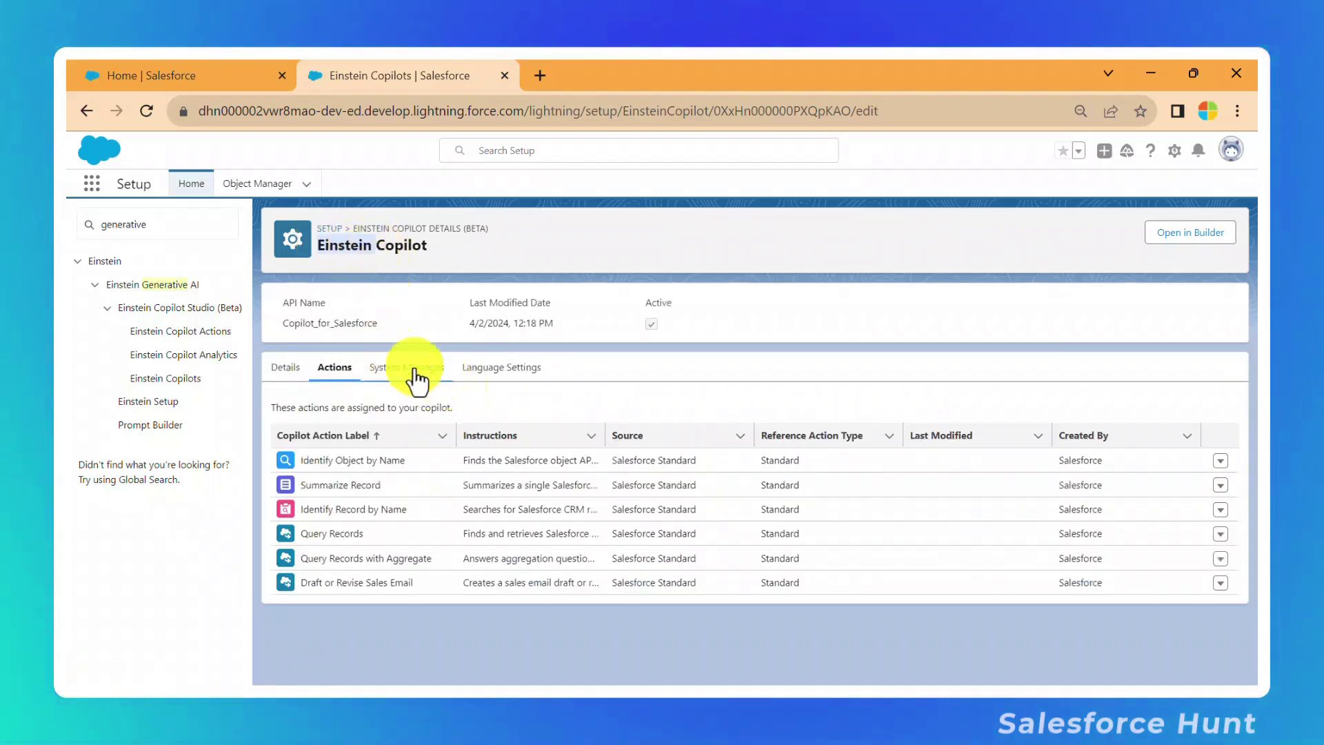
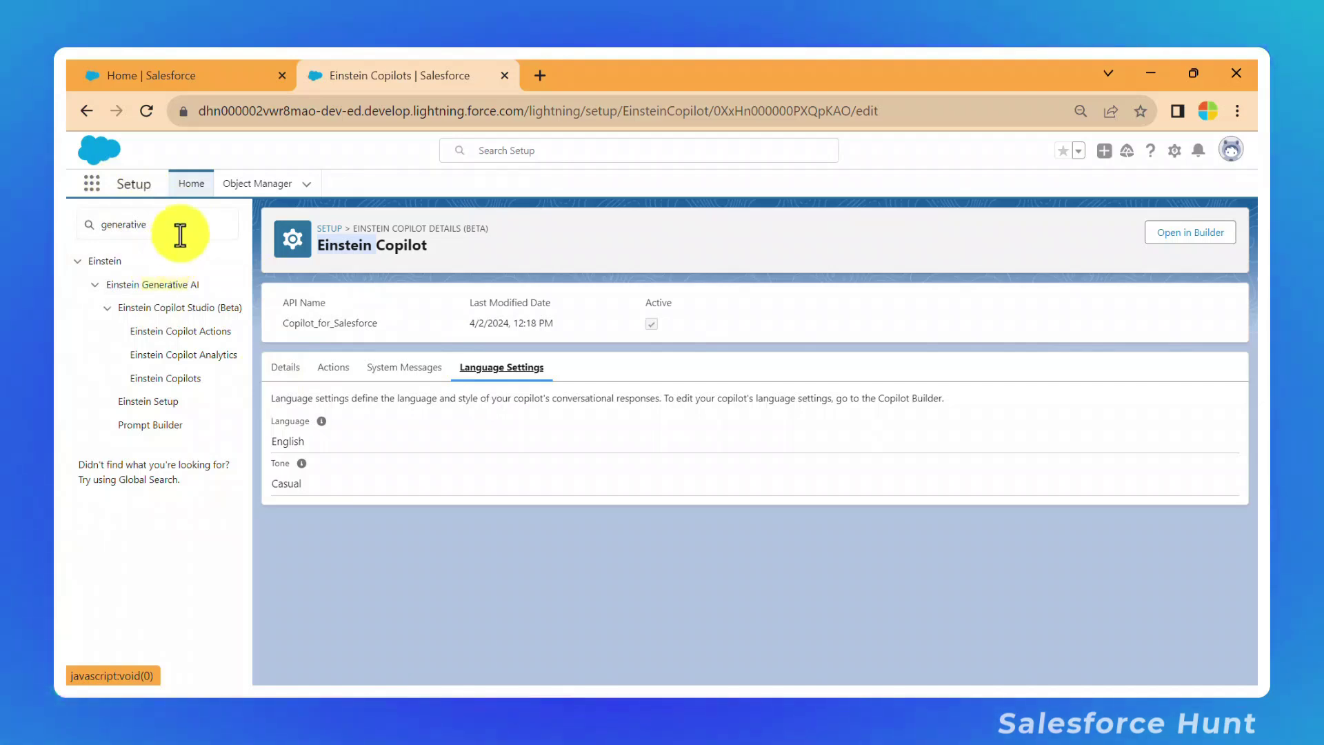
click(144, 76)
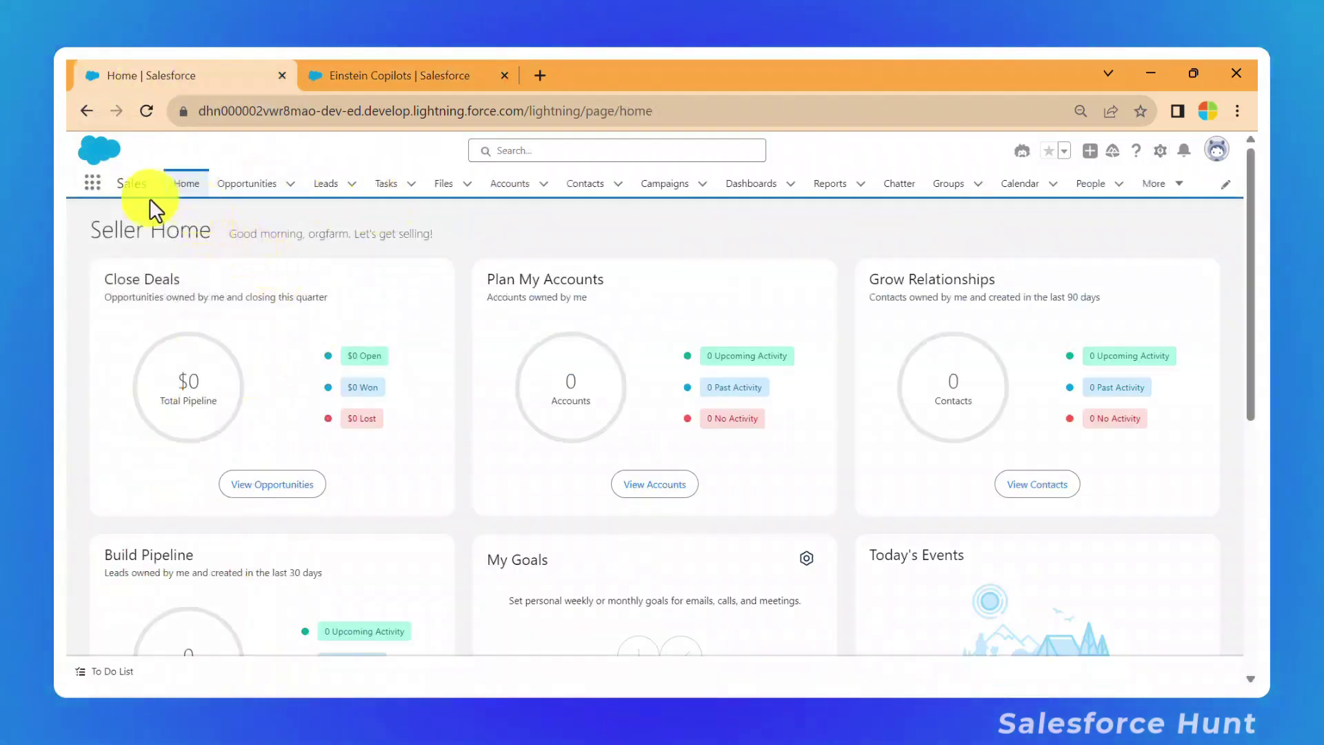
click(184, 179)
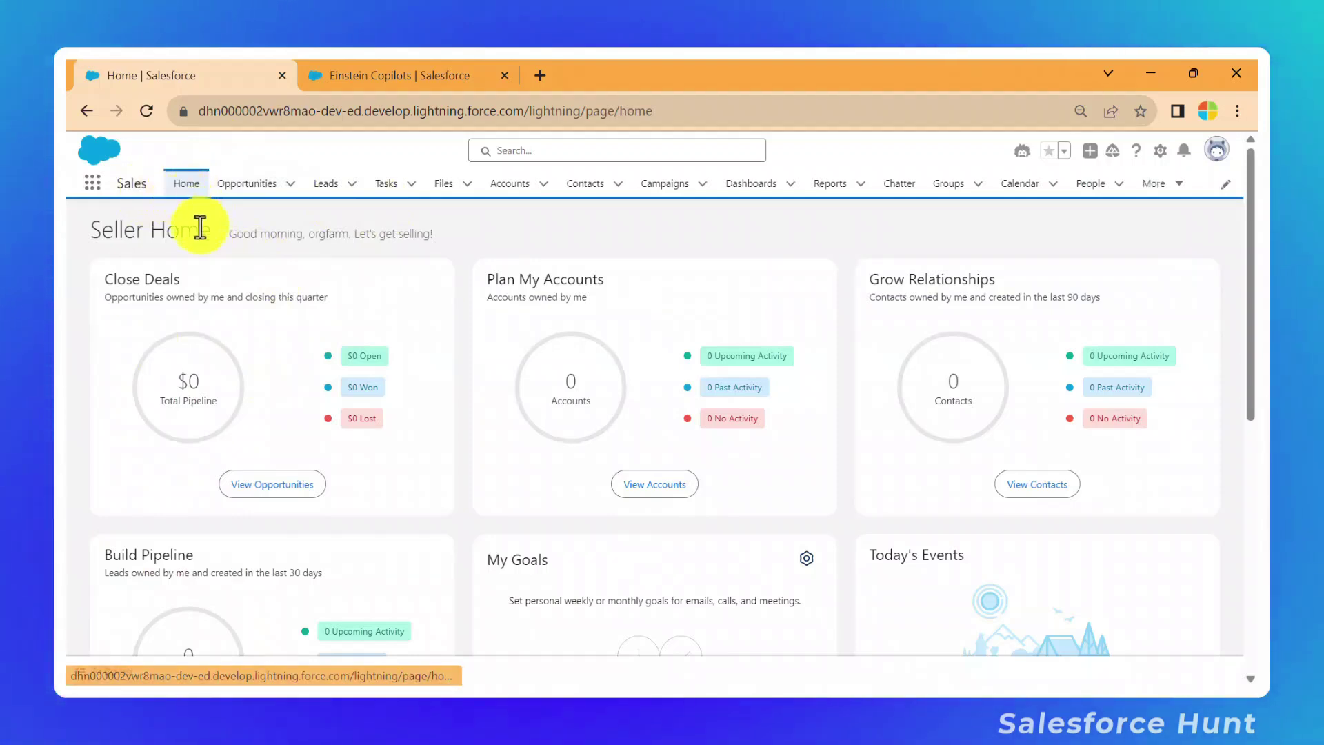
click(146, 111)
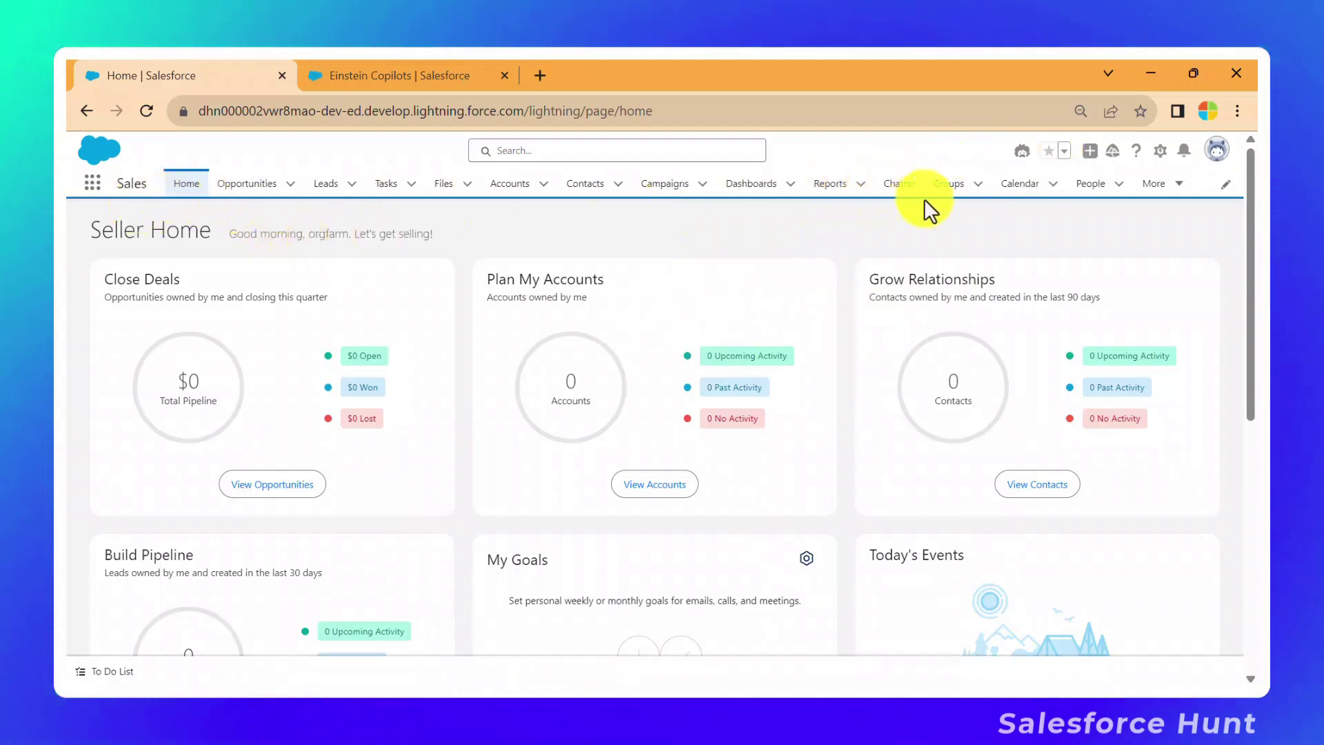
- Check the recently viewed Opportunities and Accounts lists, and open the Einstein assistant on the Sales home page
click(247, 183)
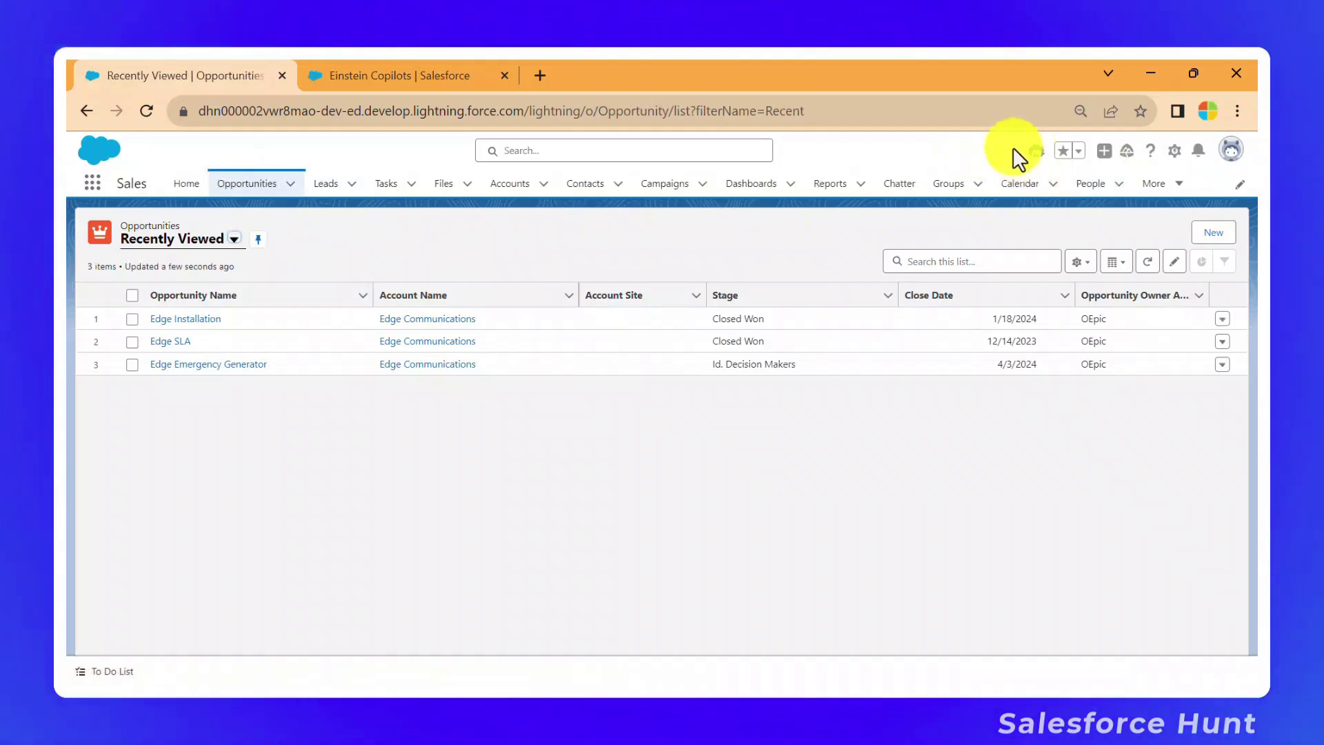
click(500, 188)
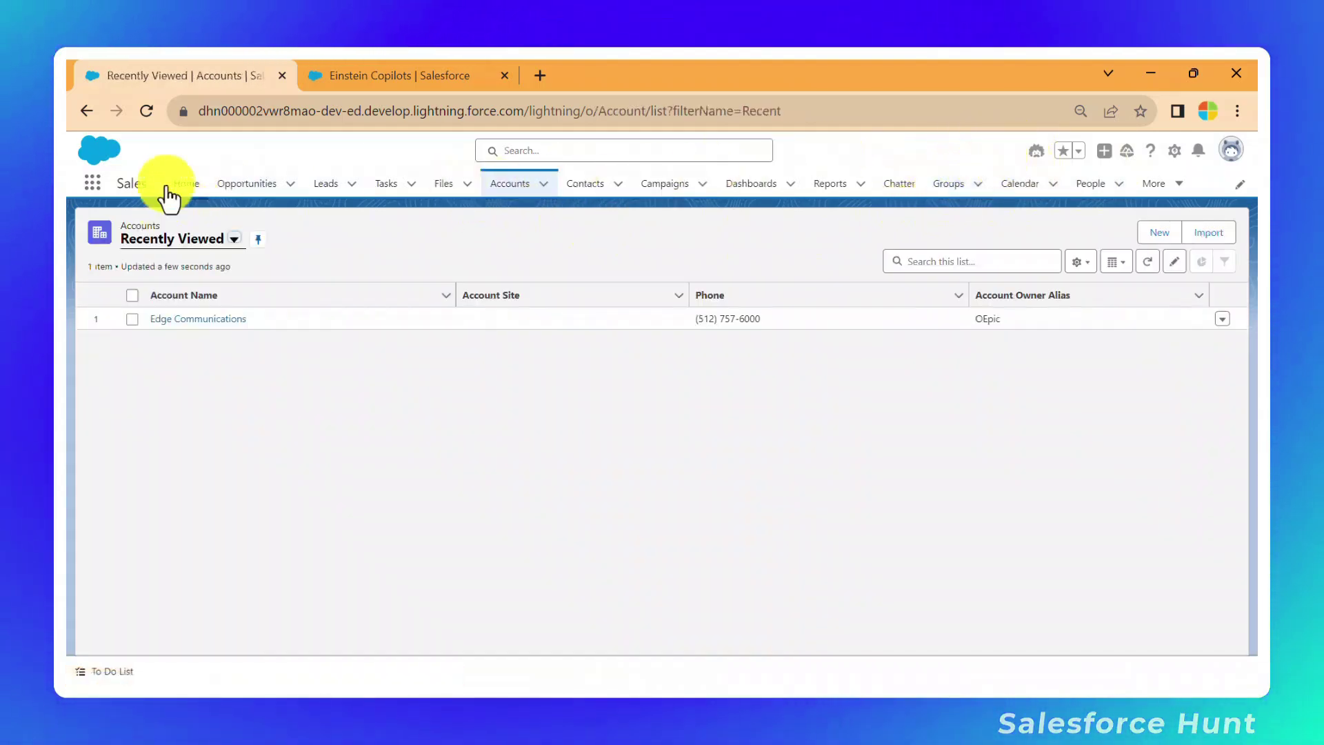
click(181, 184)
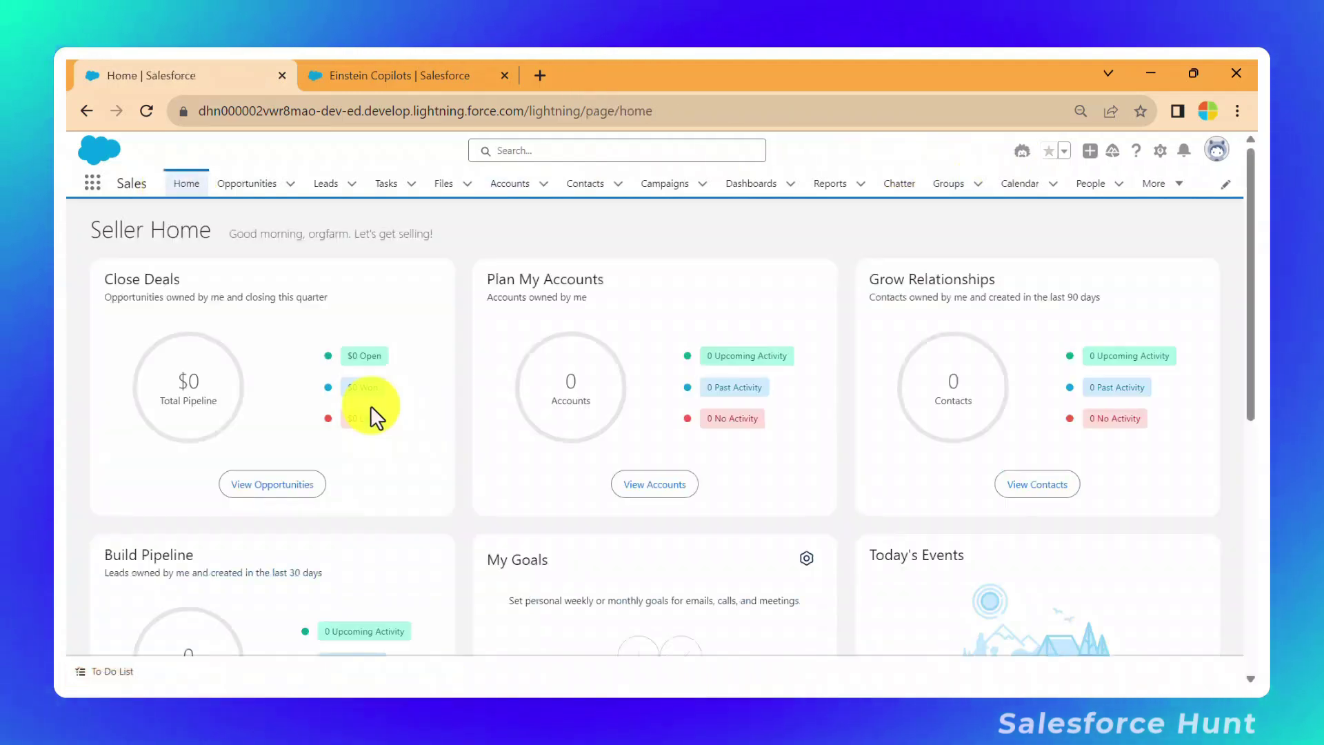
click(1022, 152)
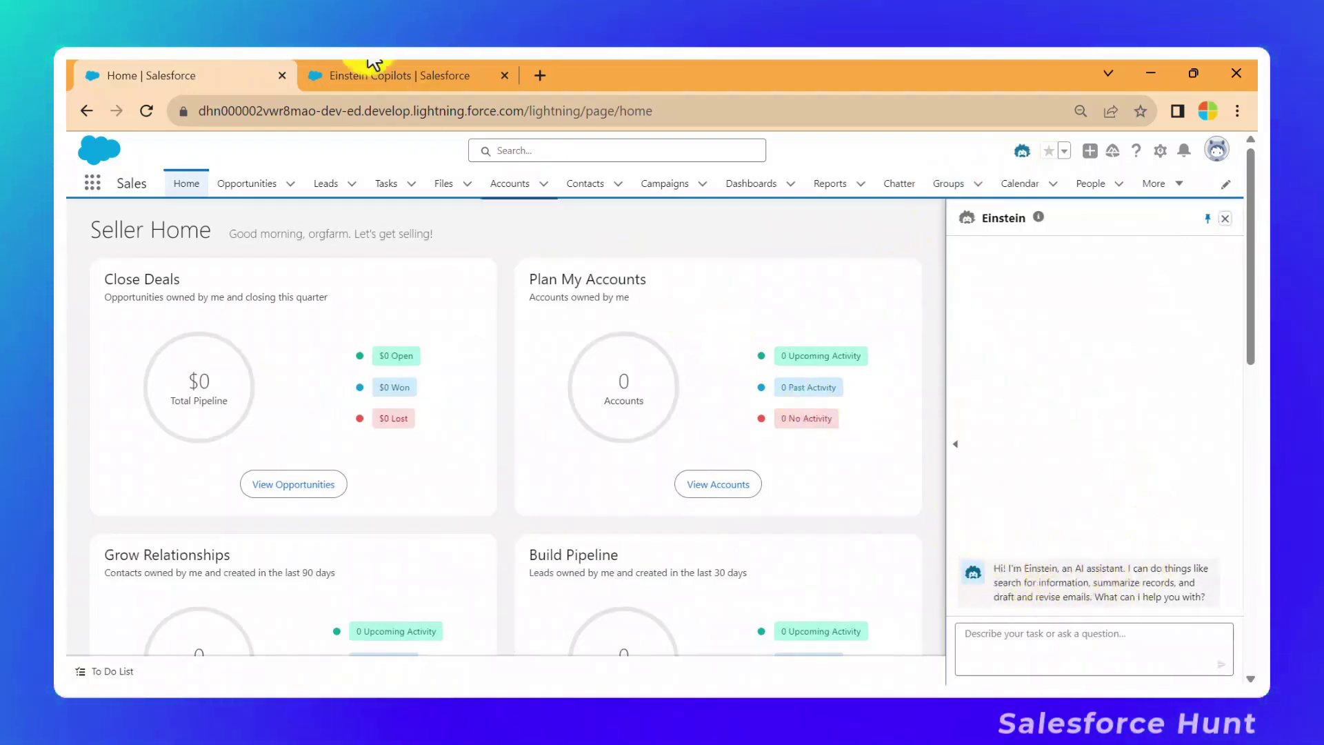
- Review the welcome message in the Einstein Copilot's system messages and return to the Sales home page
click(390, 75)
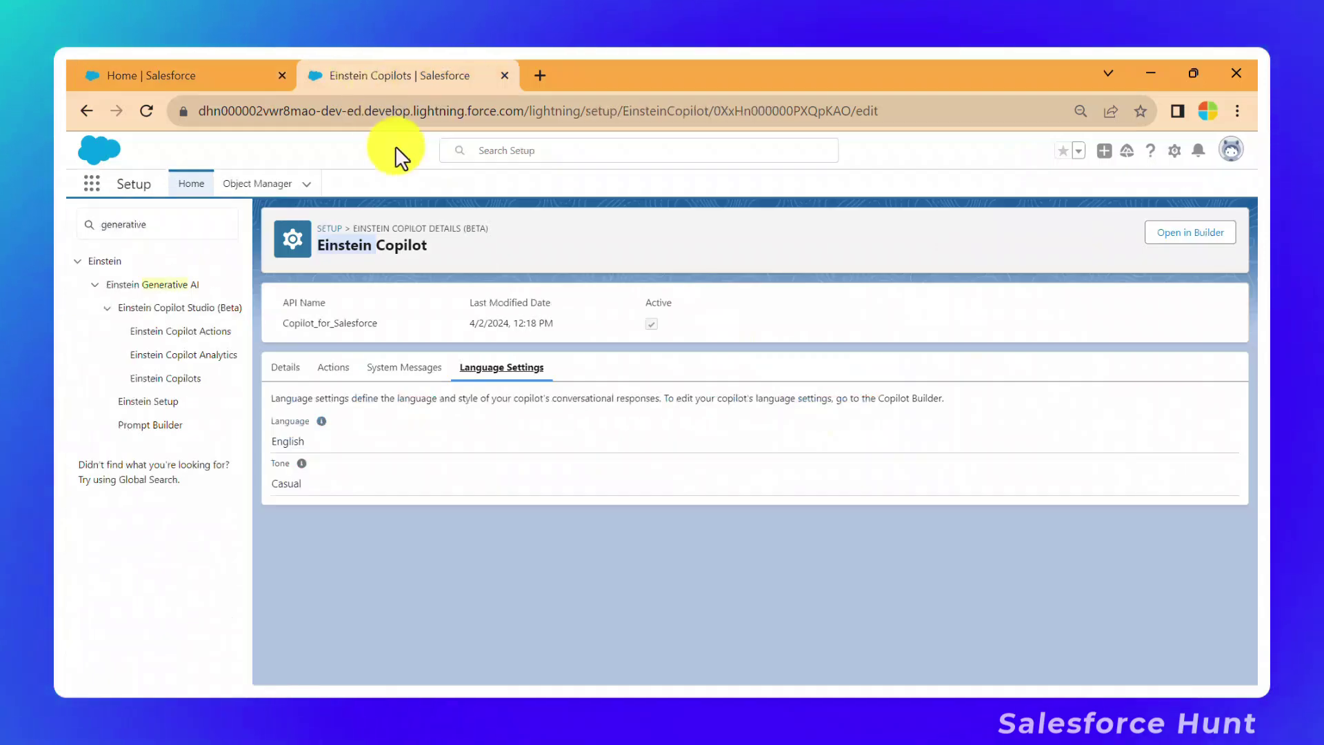
click(338, 373)
click(402, 376)
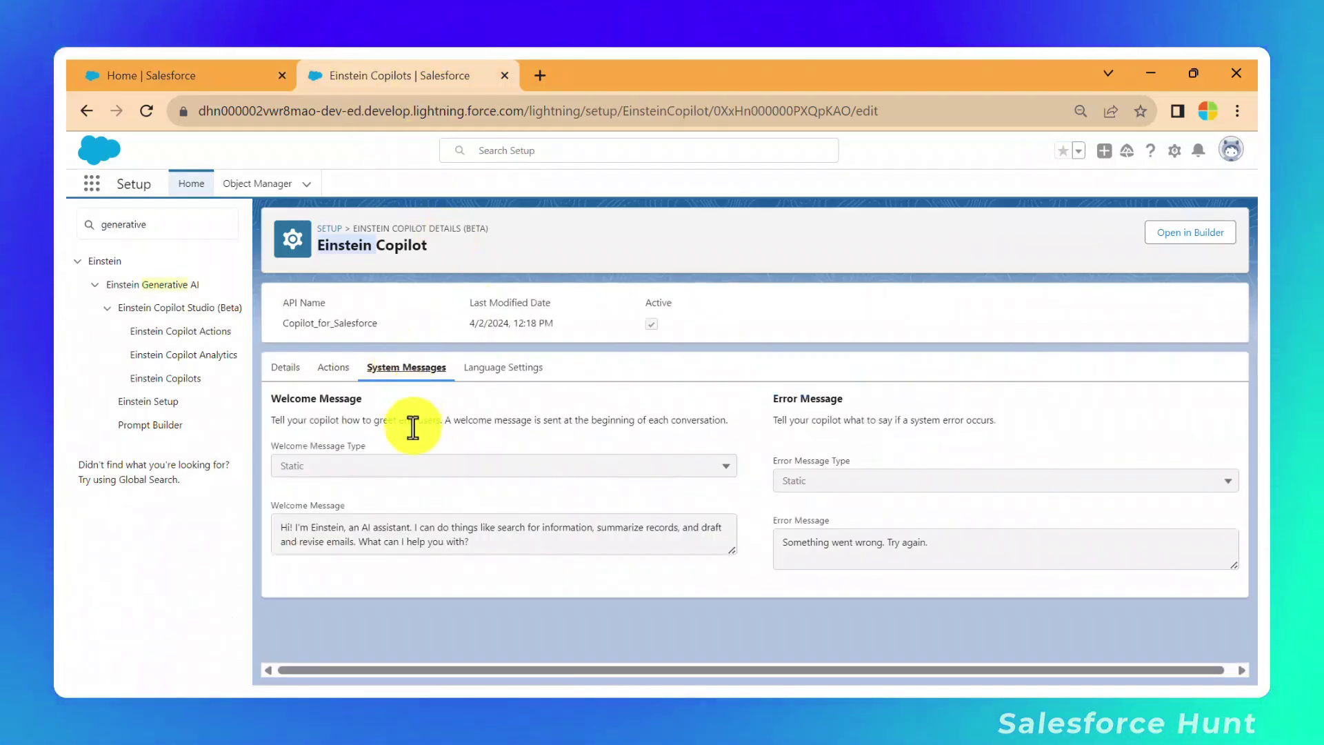
drag(487, 548, 282, 533)
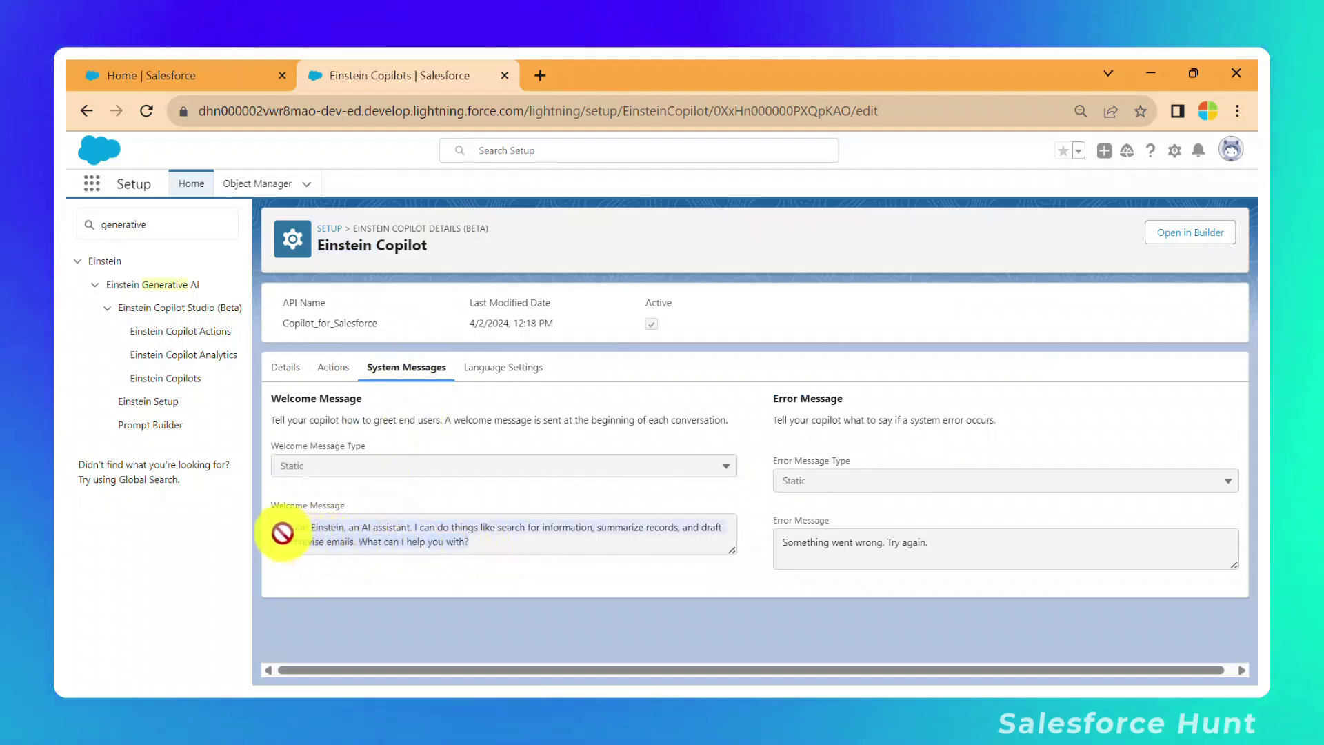
click(198, 65)
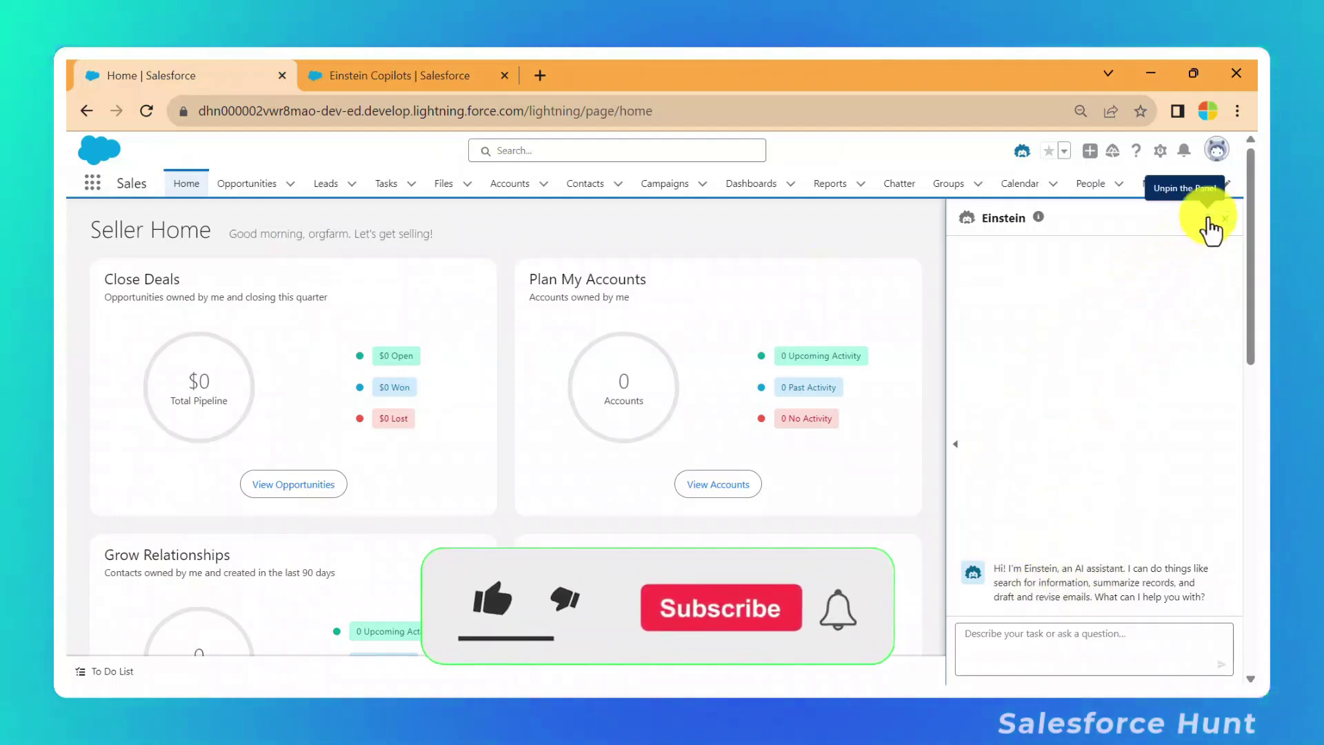
- Widen the Einstein assistant pane and ask it "Tell me the count of Opportunity Records"
drag(959, 457, 745, 455)
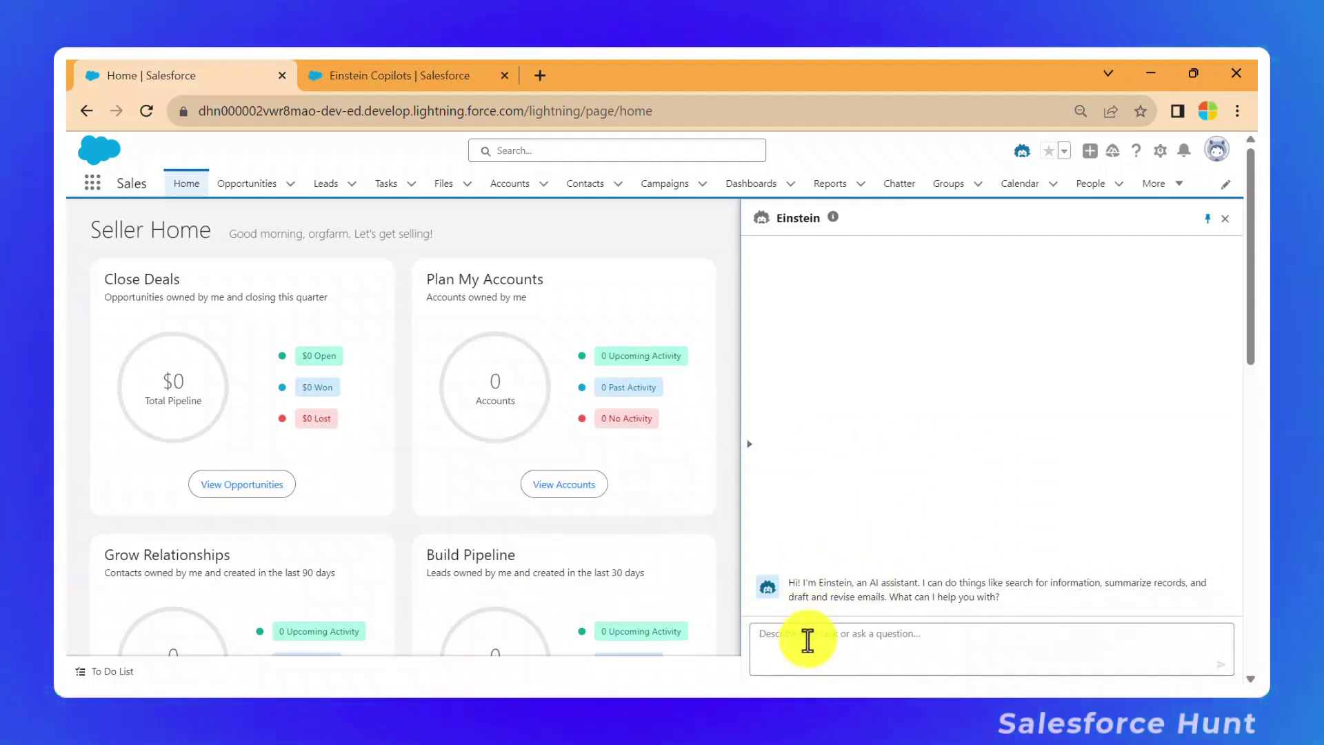
click(807, 640)
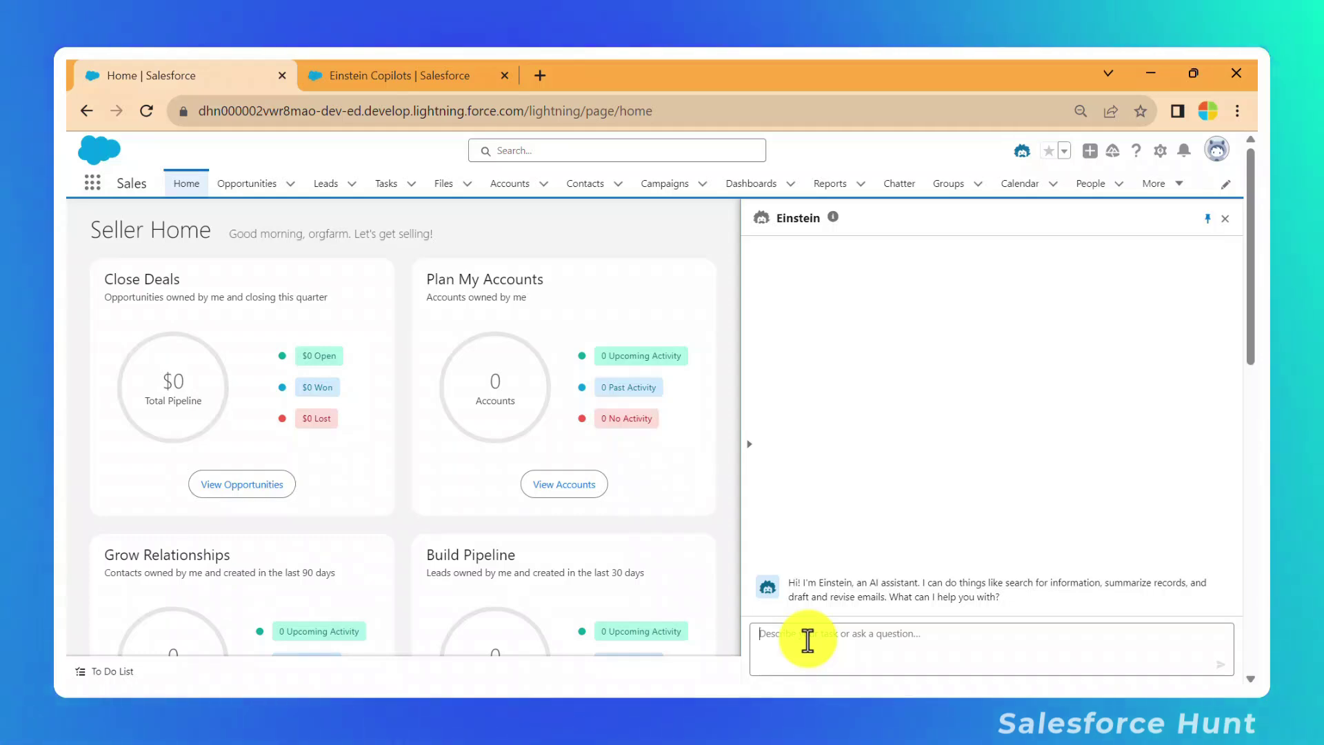
text(Tell me the count of Opportunity Records)
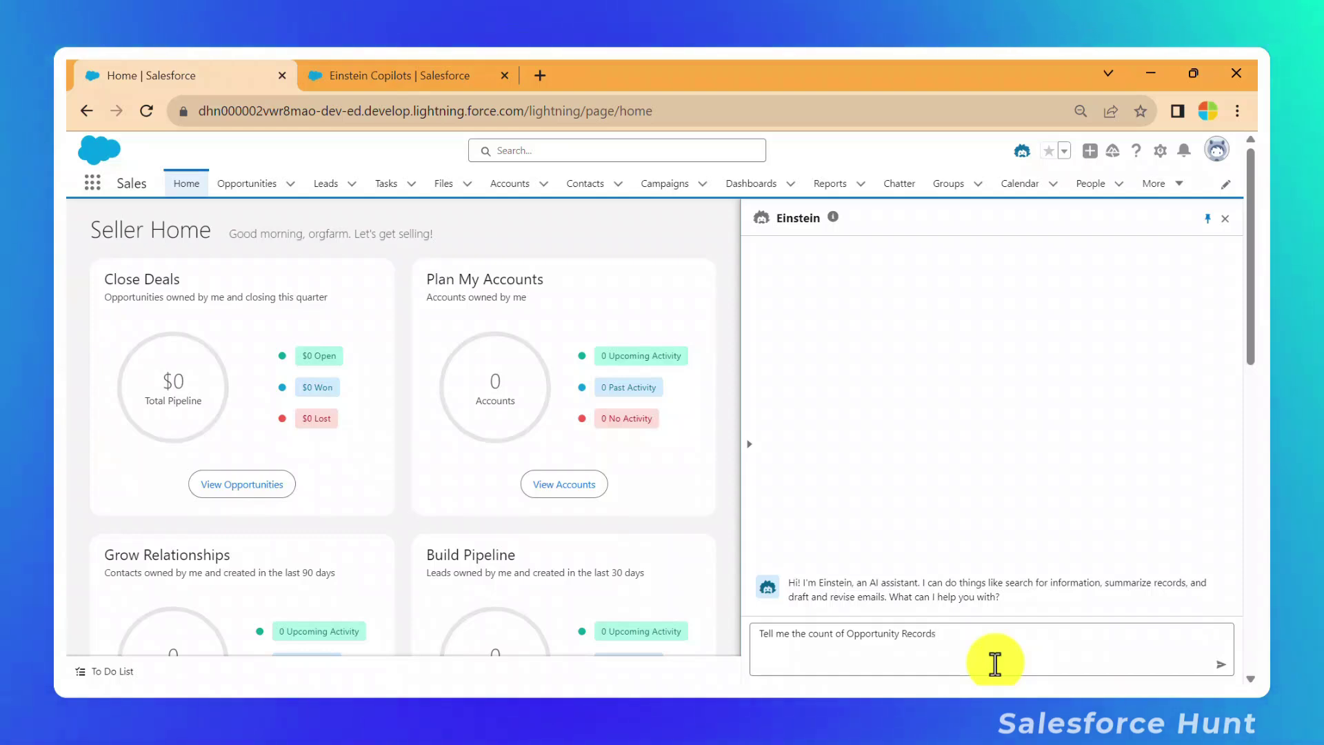
key(Return)
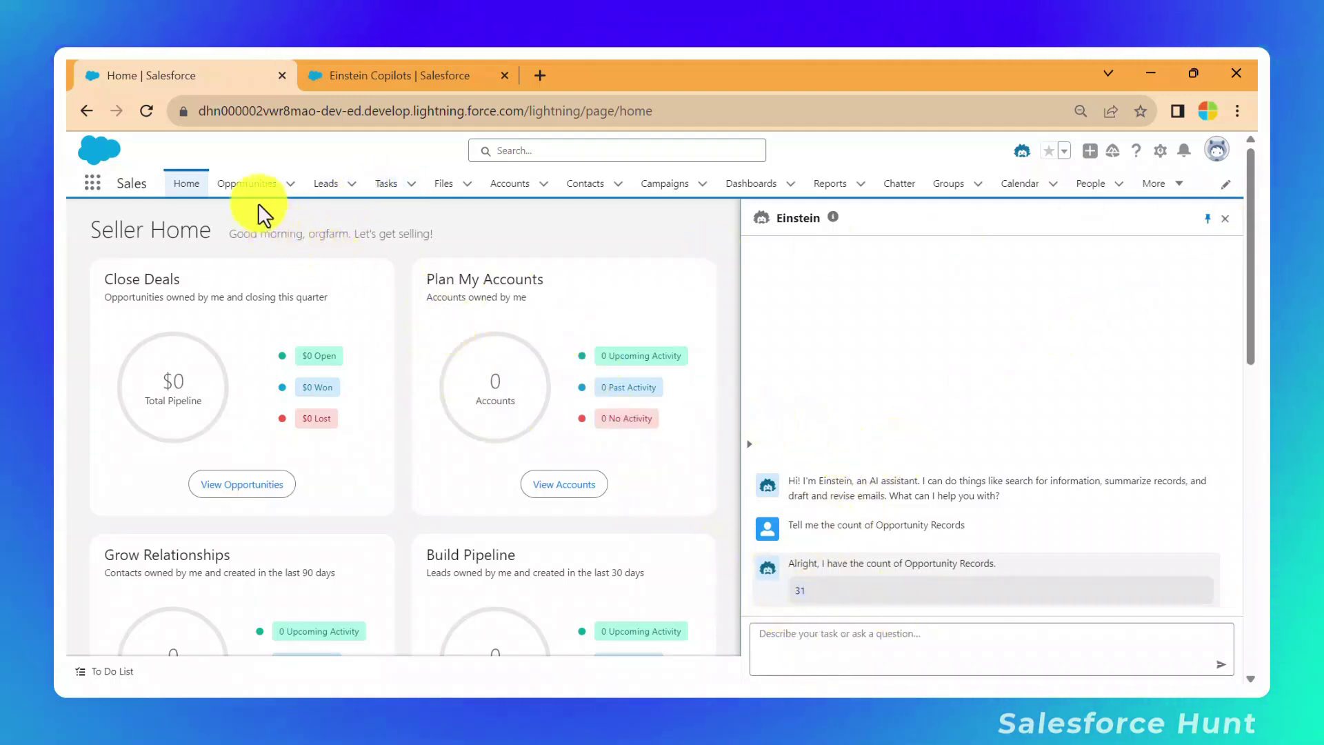
- Open Opportunities in a new browser tab and look through the All Opportunities list view to verify the record count
ctrl+click(237, 184)
click(603, 75)
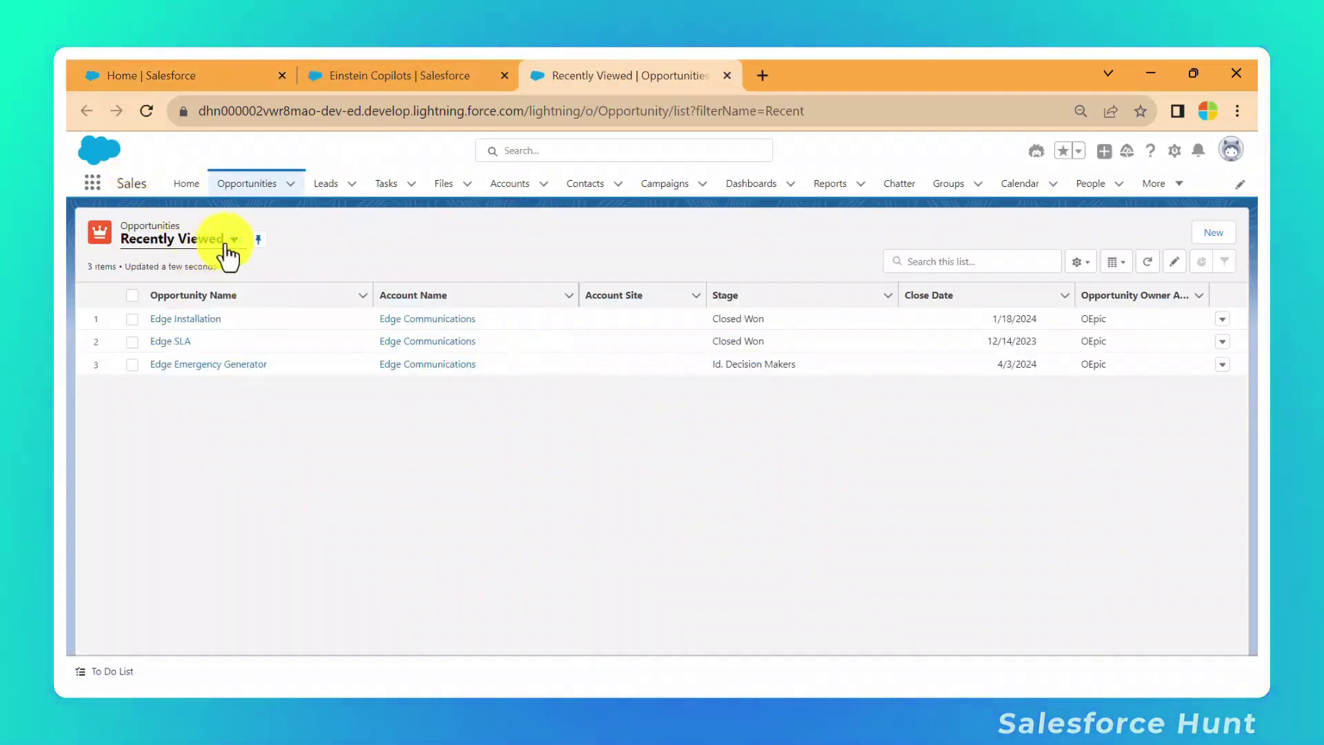
click(225, 241)
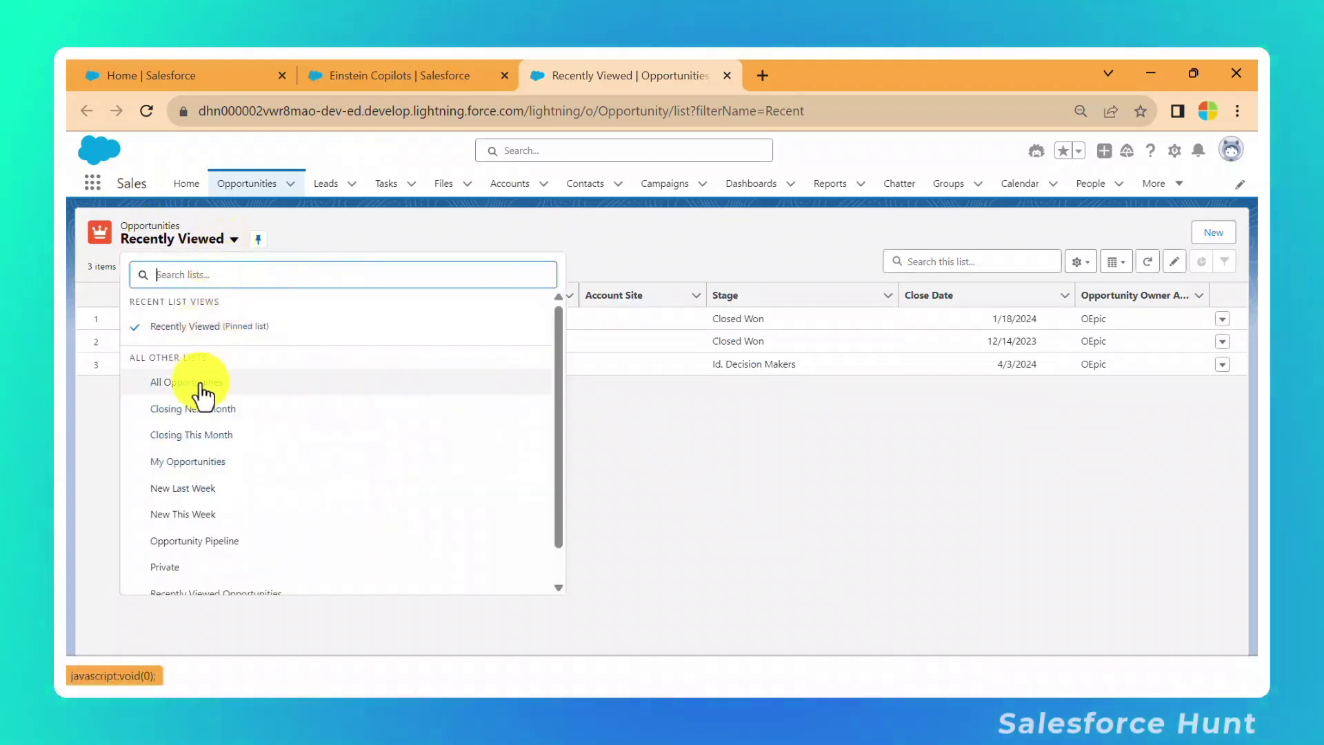
click(201, 383)
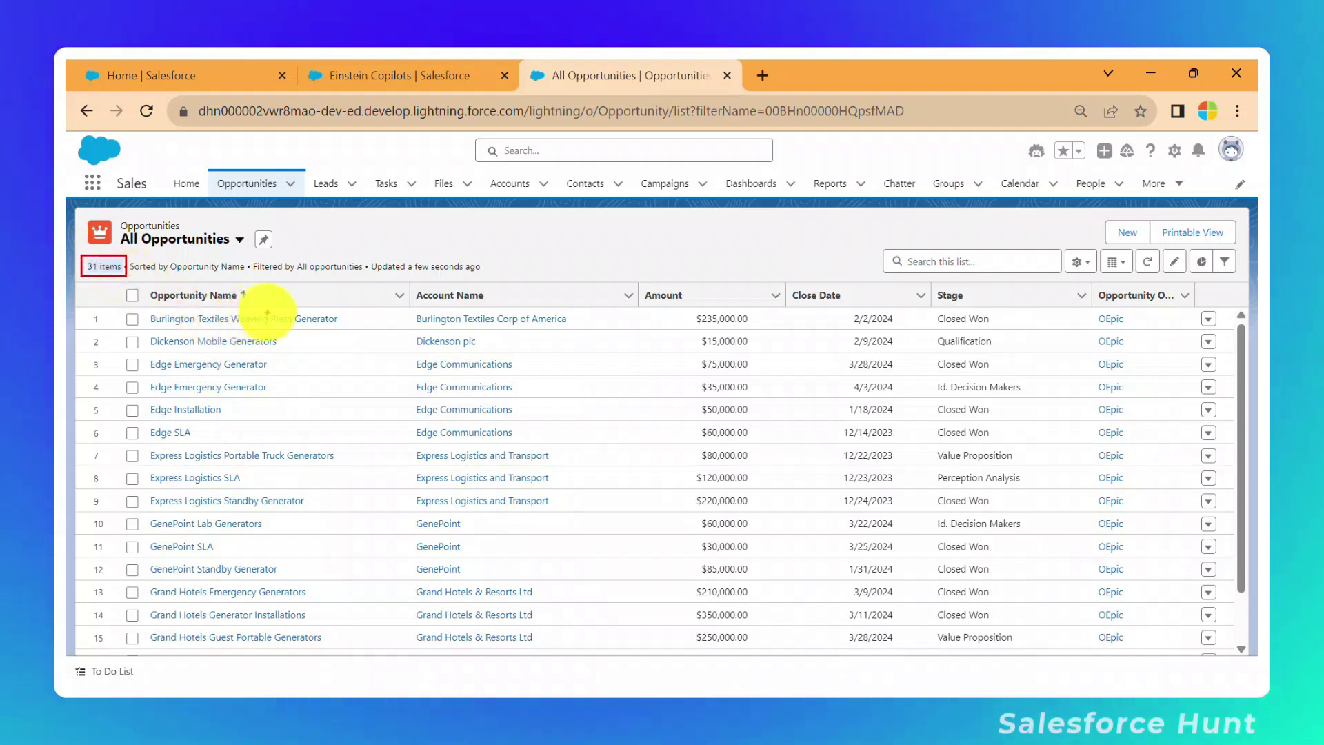
scroll(173, 462, down, 5)
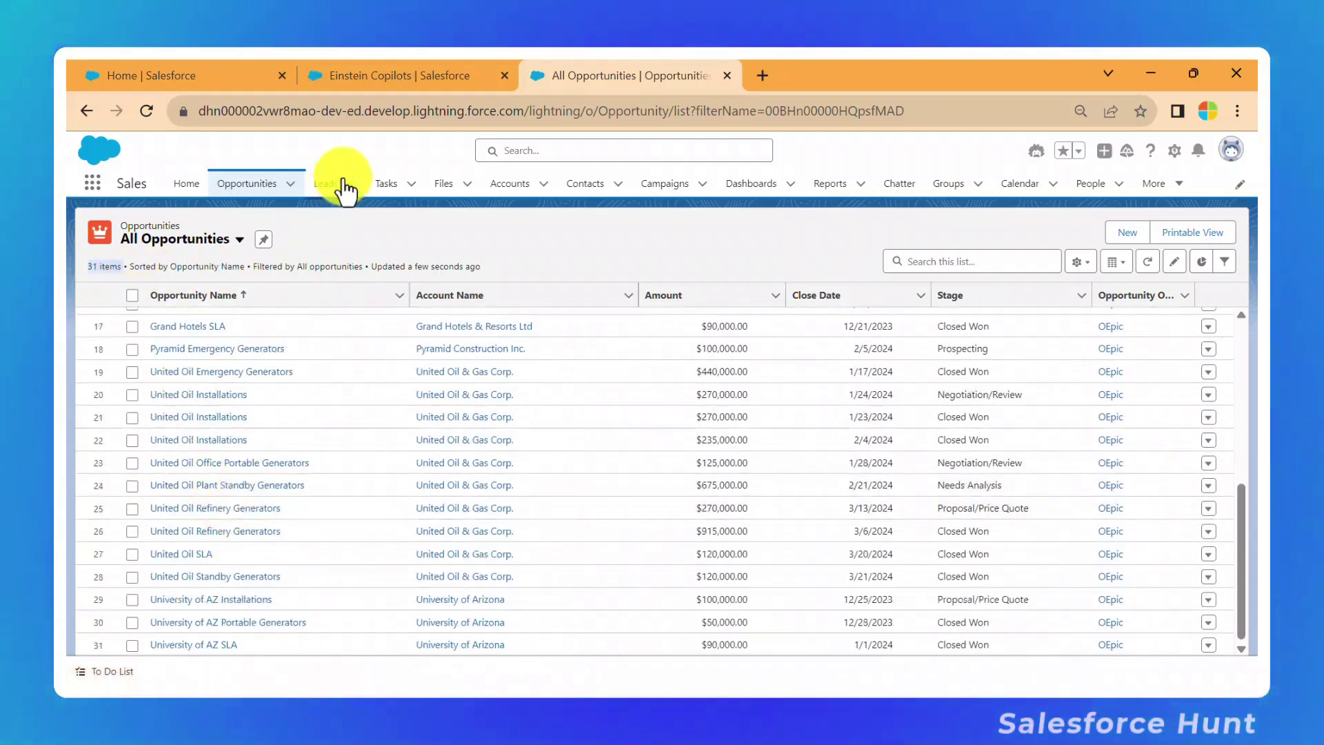
- Return to the Sales home page and ask Einstein for "Total Opportunity having close date this month"
click(269, 75)
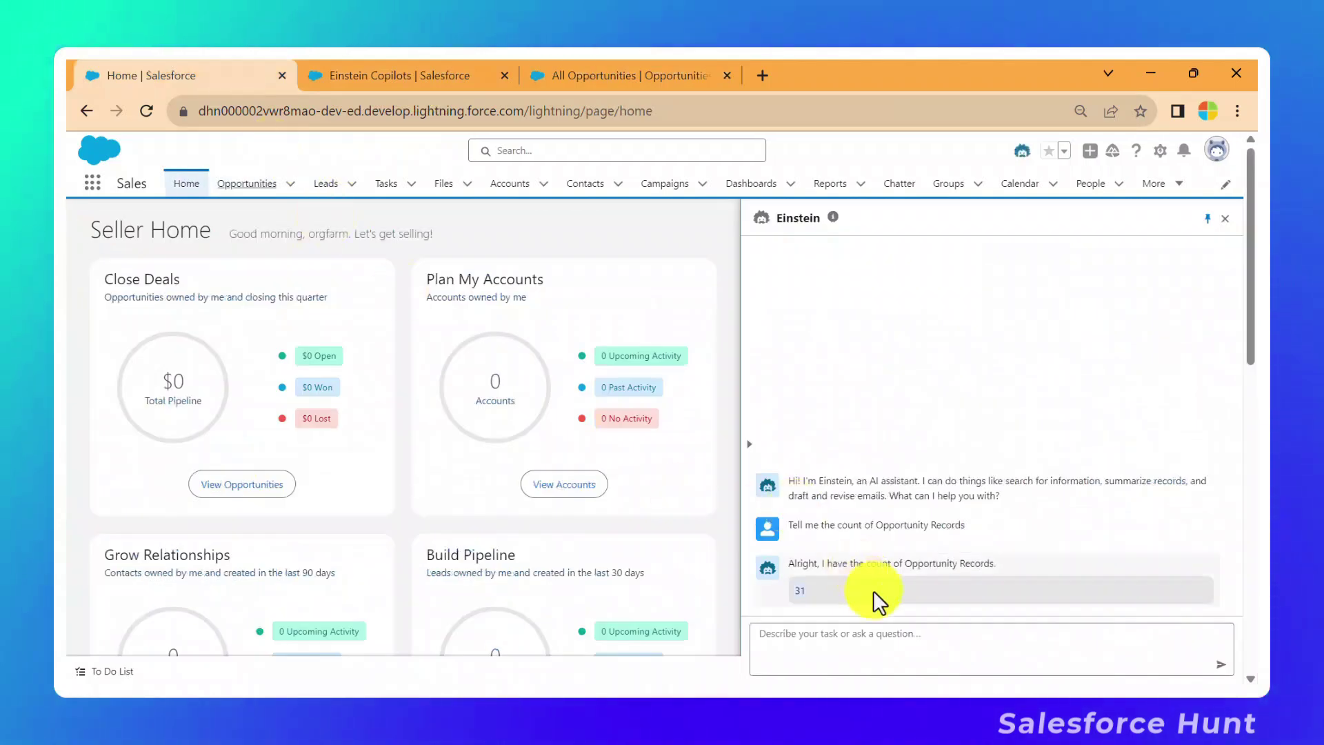
click(792, 638)
text(Total Opportunity having close date this month)
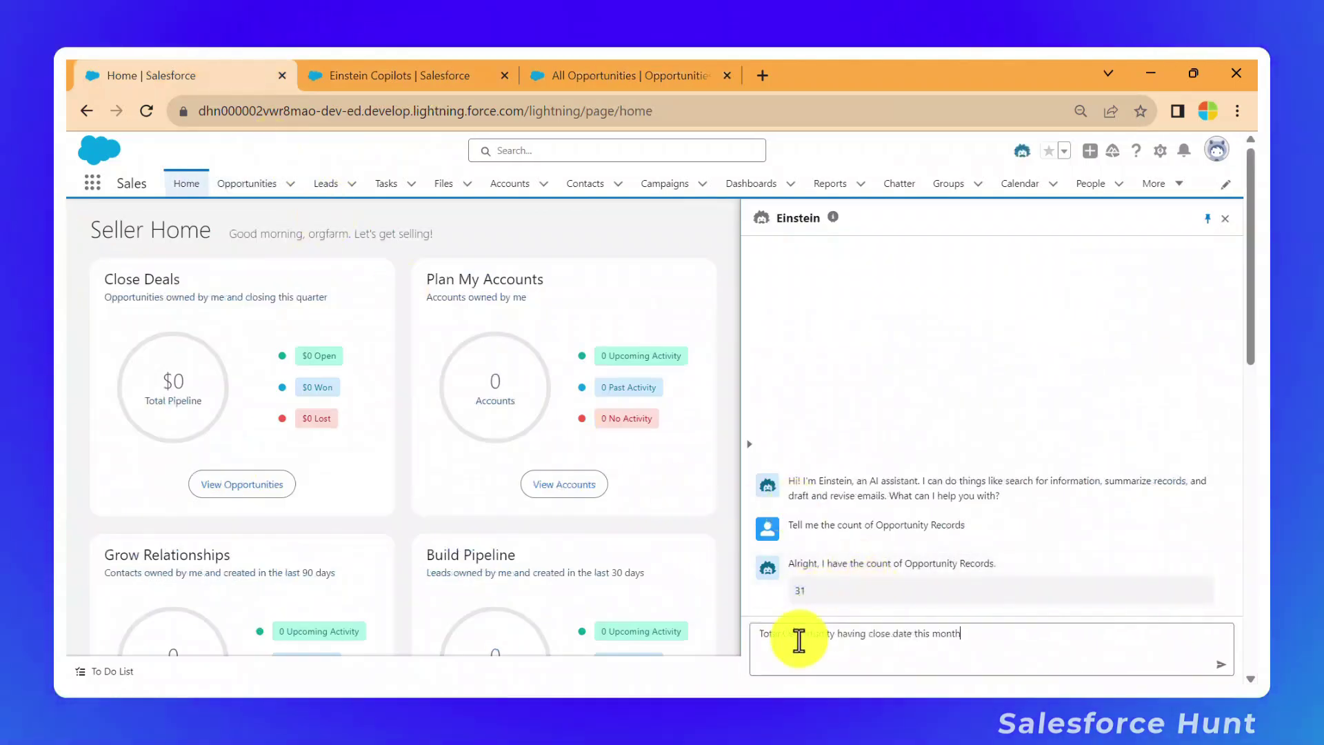
key(Return)
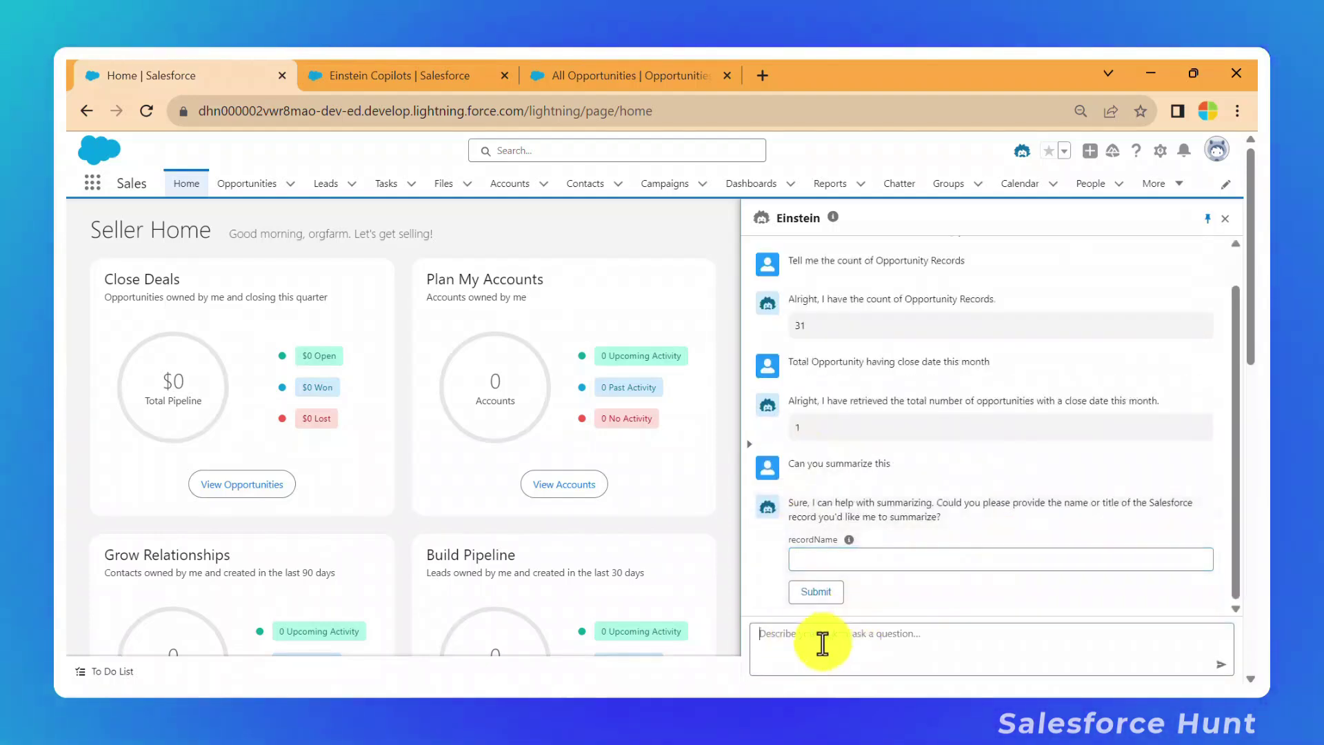
- Ask Einstein "Find This Record Edge Emergency Generator" and look over the record cards in its reply
text(Find This Record Edge Emergency Generator)
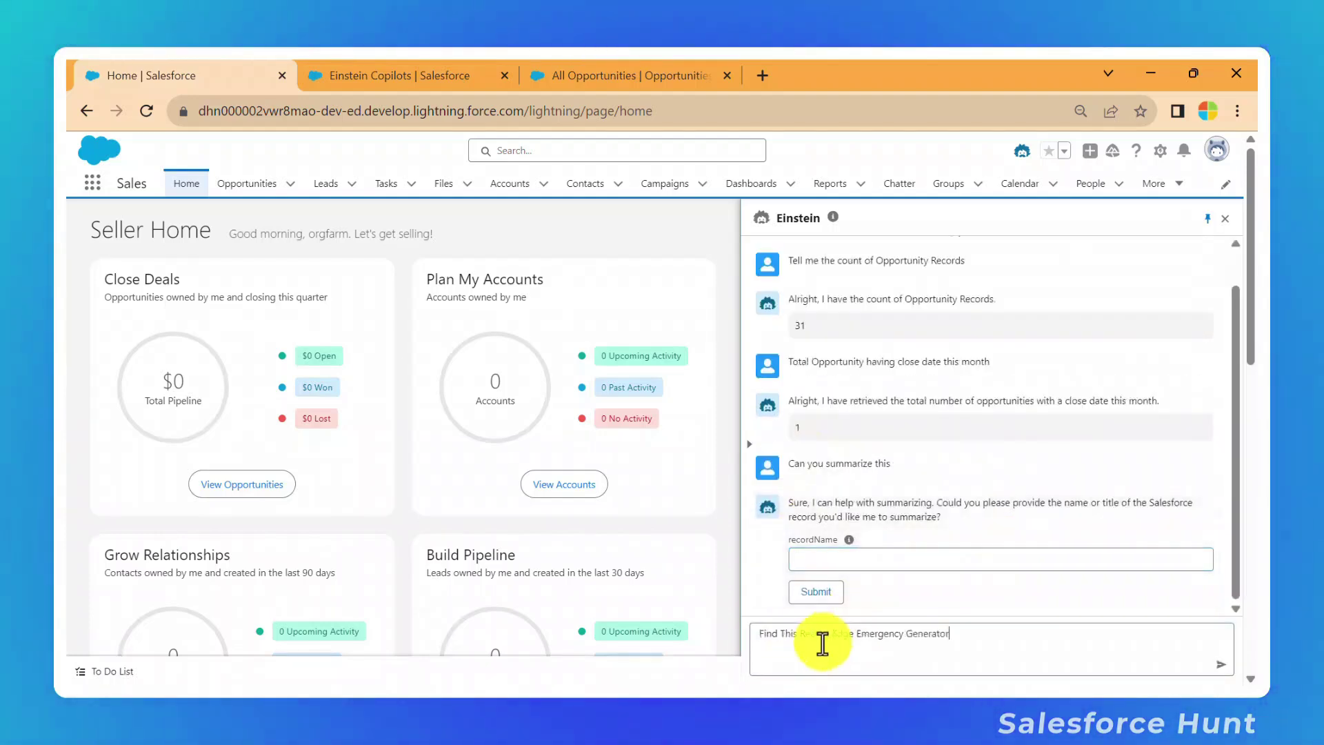
key(Return)
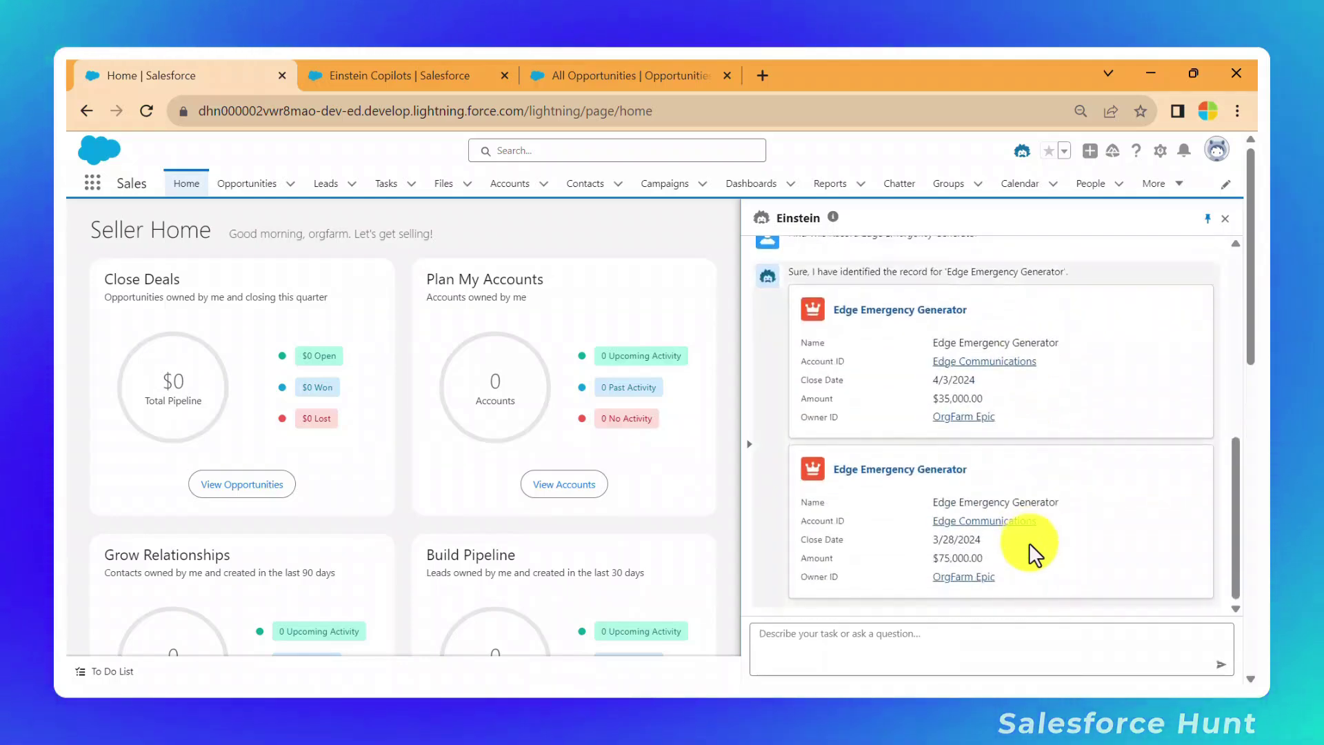
scroll(925, 497, down, 5)
scroll(924, 487, up, 2)
scroll(924, 491, down, 2)
scroll(517, 458, up, 5)
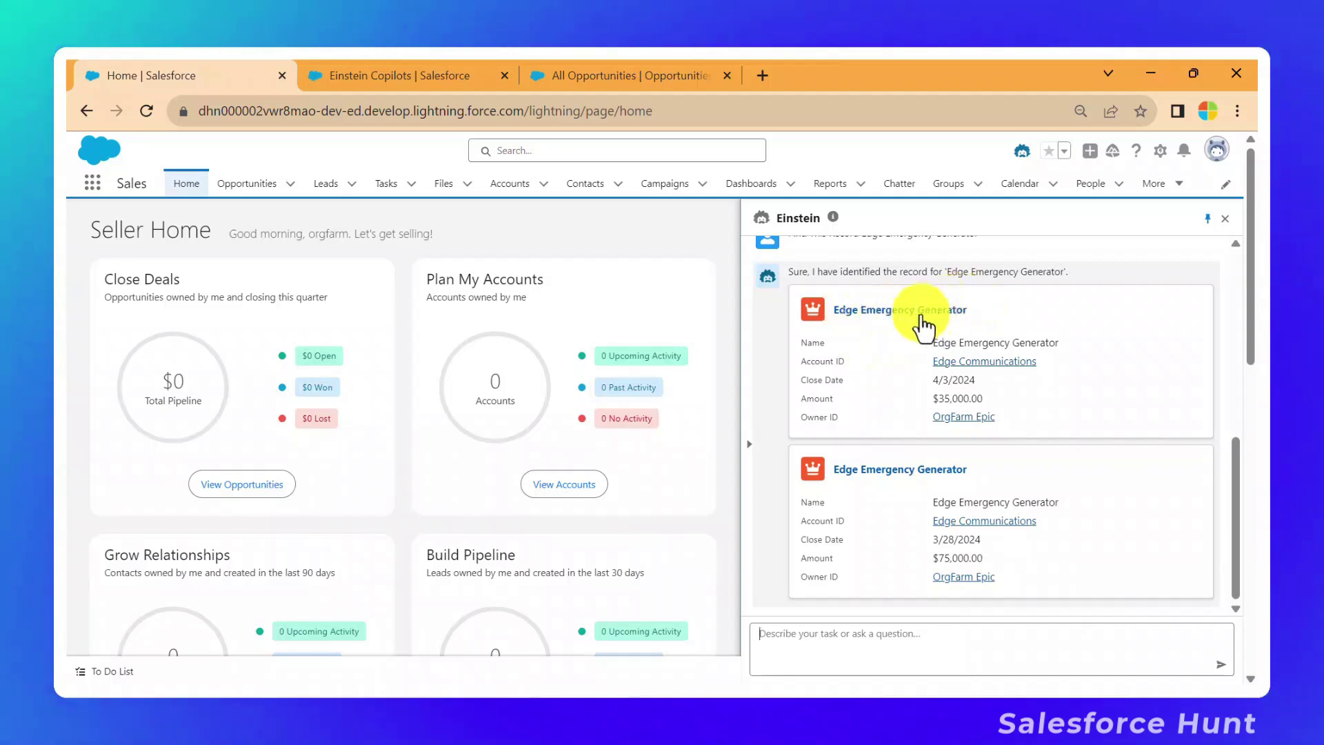
scroll(903, 510, down, 2)
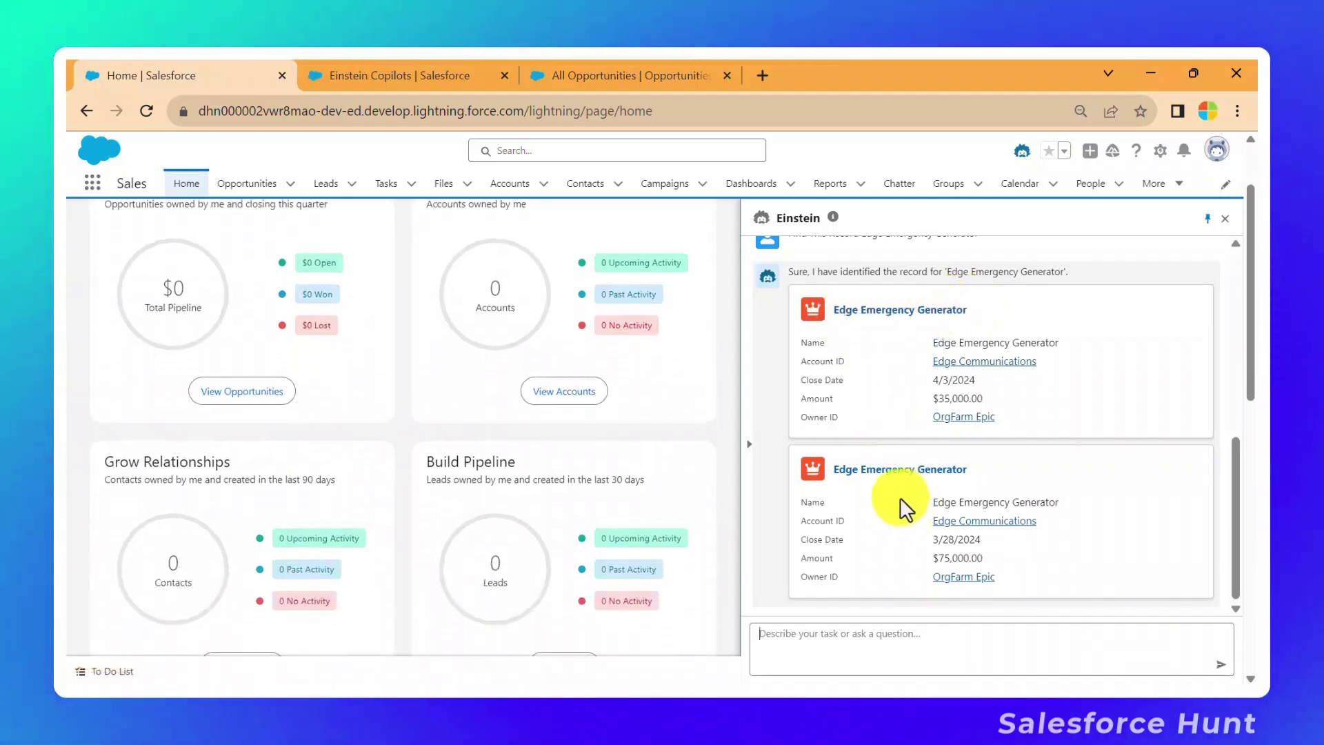
scroll(903, 510, up, 3)
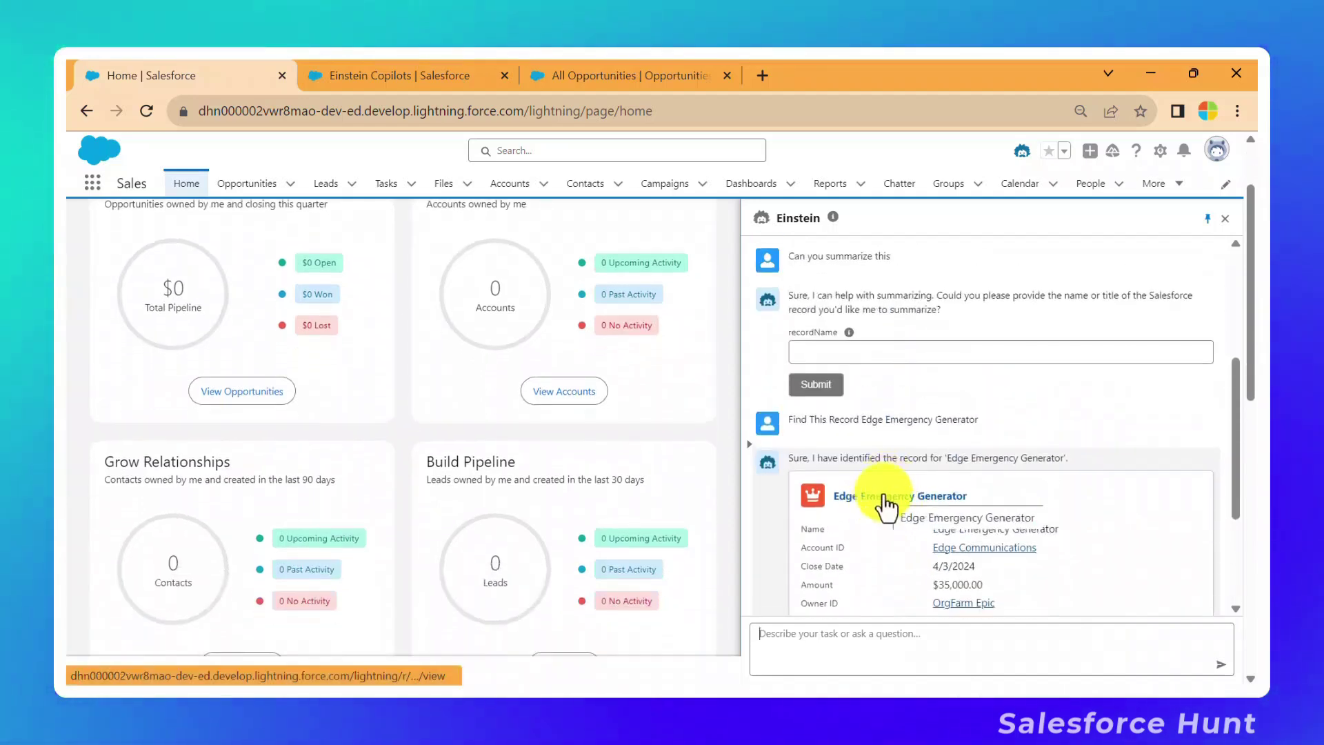
- Open the Edge Emergency Generator opportunity with the 4/3/2024 close date and have Einstein summarize it
click(885, 507)
scroll(932, 424, down, 3)
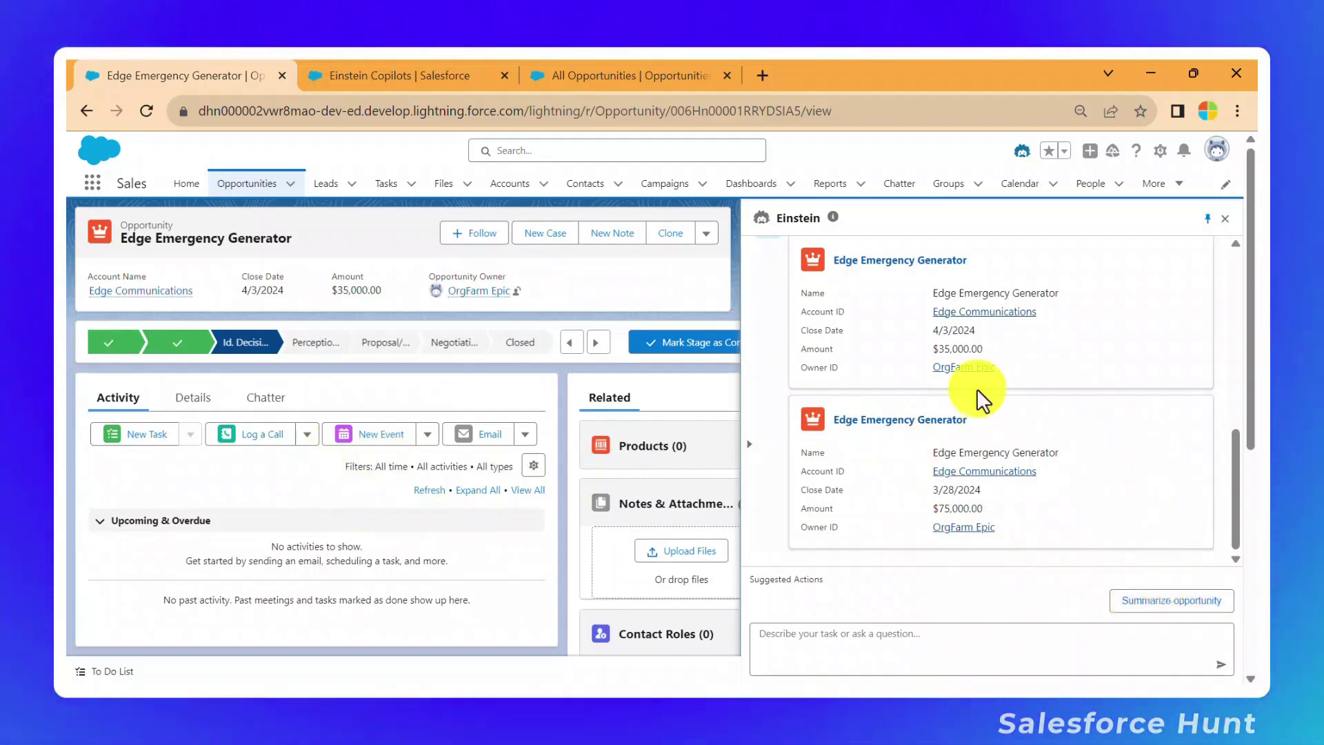
click(1152, 607)
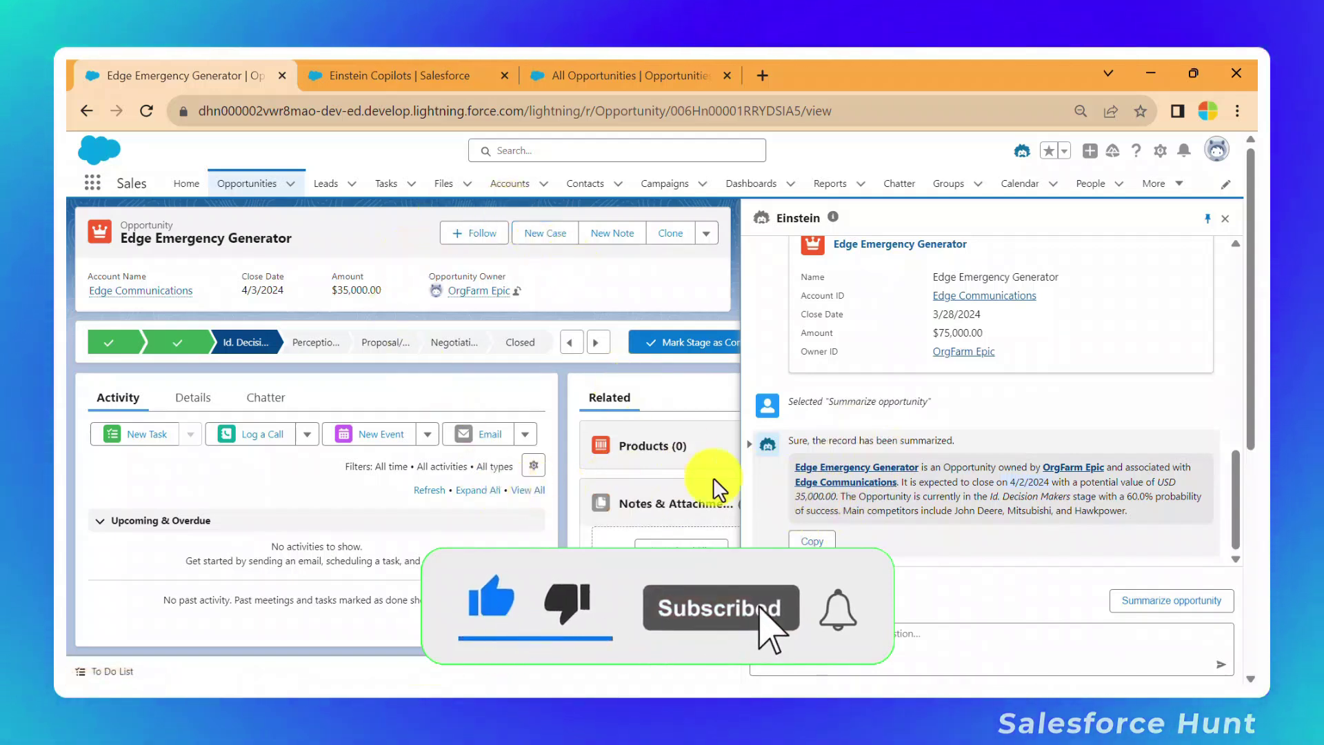
- Ask Einstein to find a Lead record by the lead's name, and open that lead
click(845, 656)
key(ctrl+v)
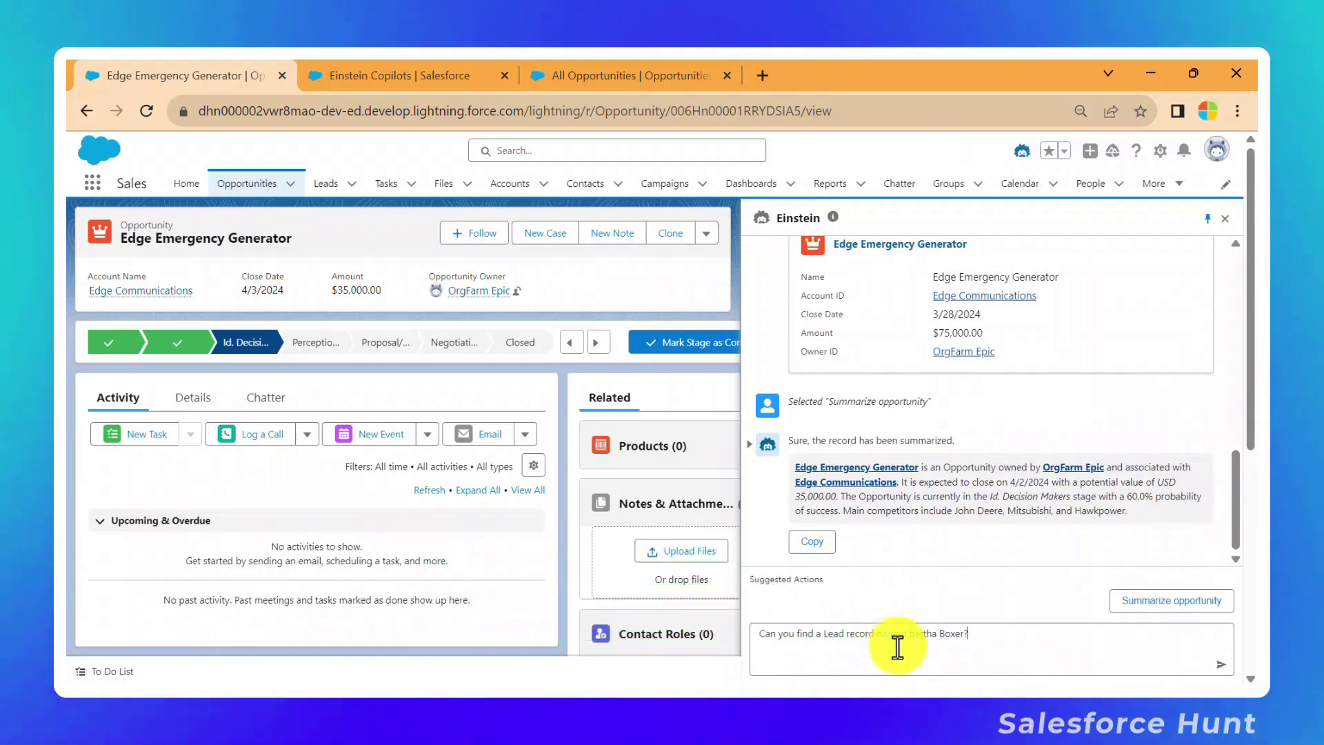
key(Return)
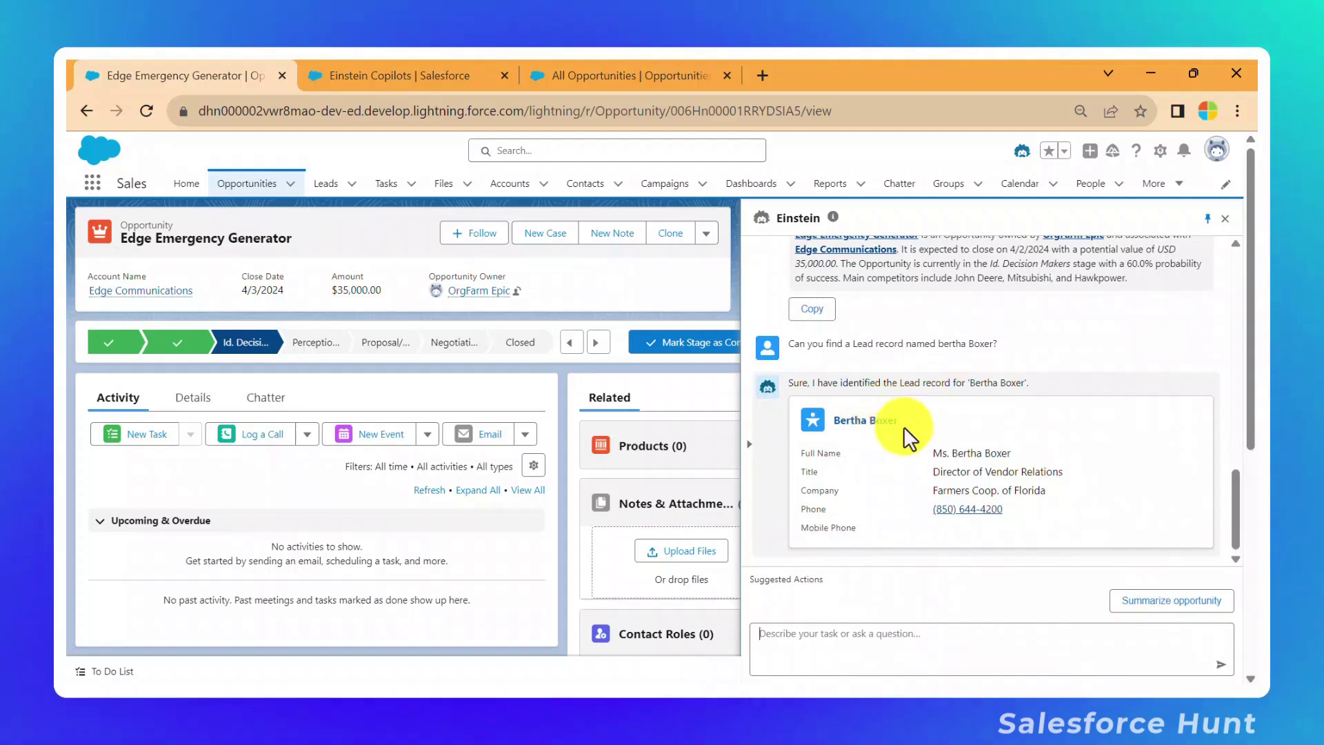
click(867, 422)
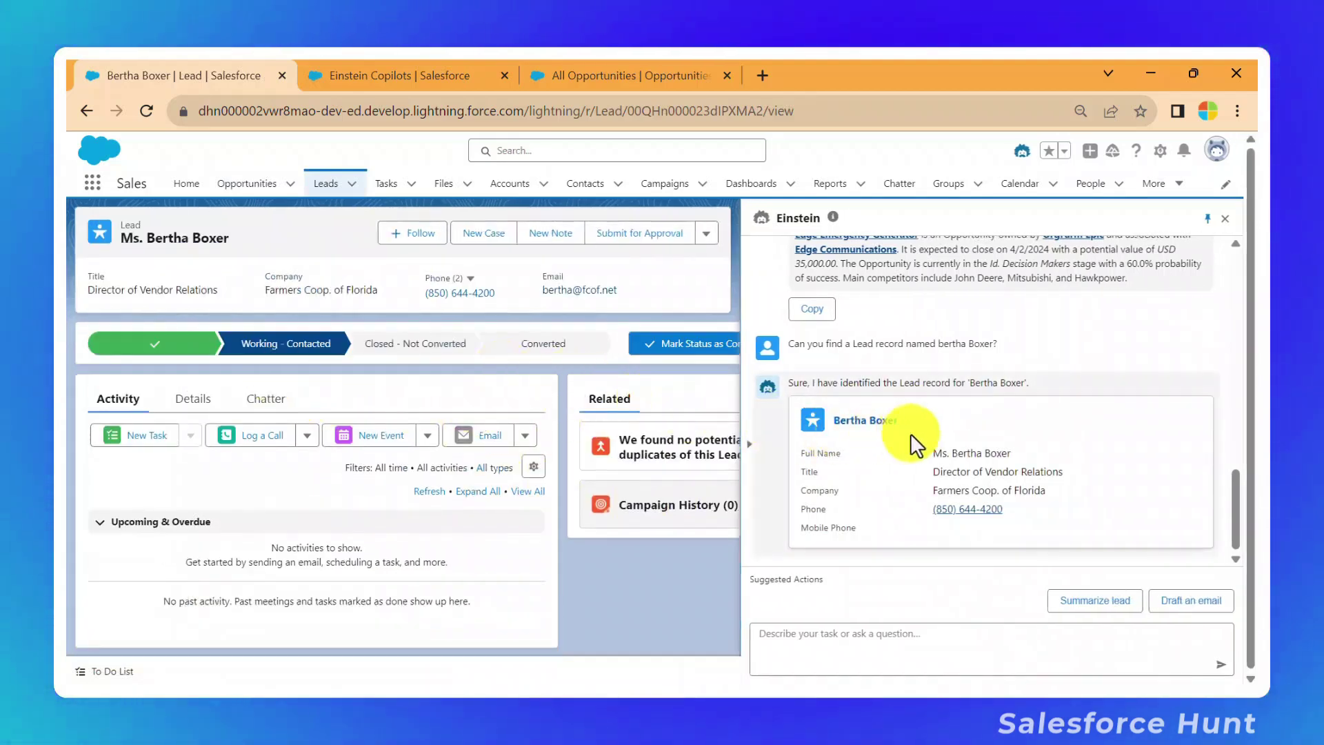
- Have Einstein summarize the open lead and draft an email to it, reading through the drafted message
click(1088, 605)
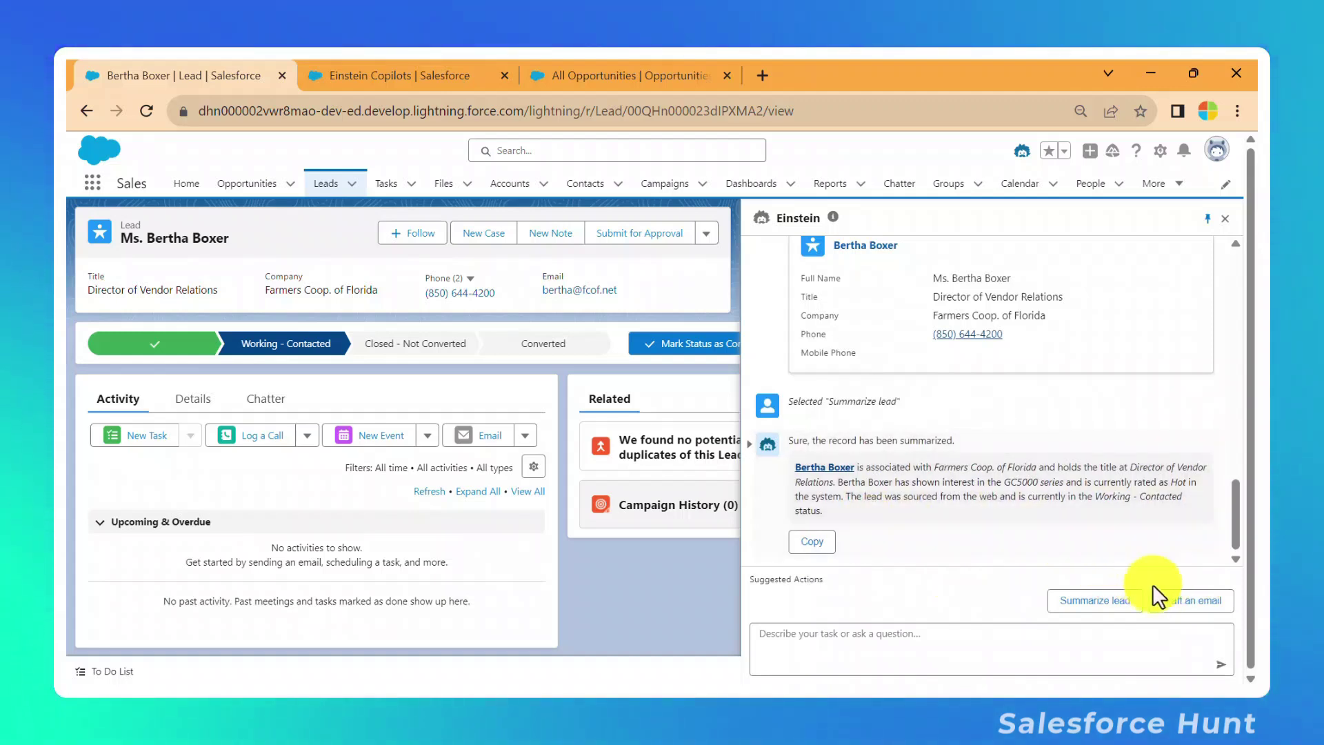
click(1189, 602)
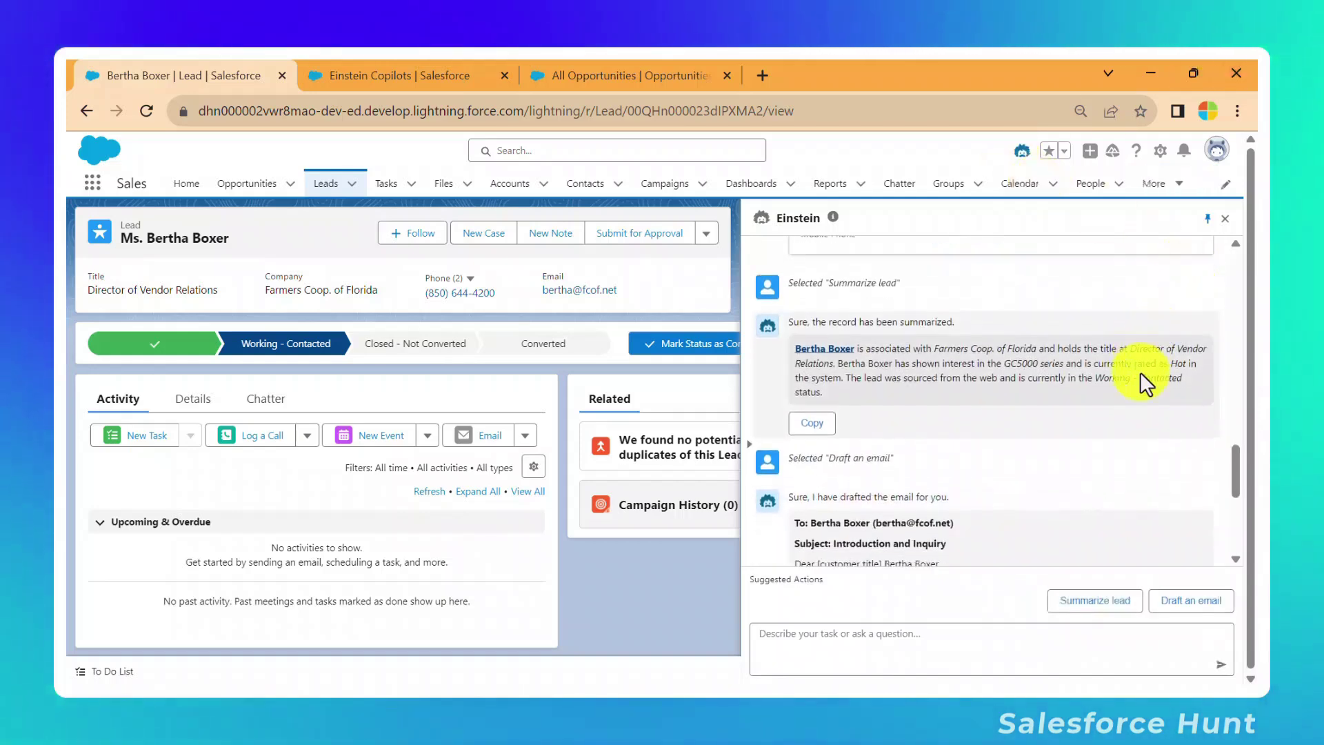
scroll(1049, 391, up, 5)
scroll(1049, 391, down, 3)
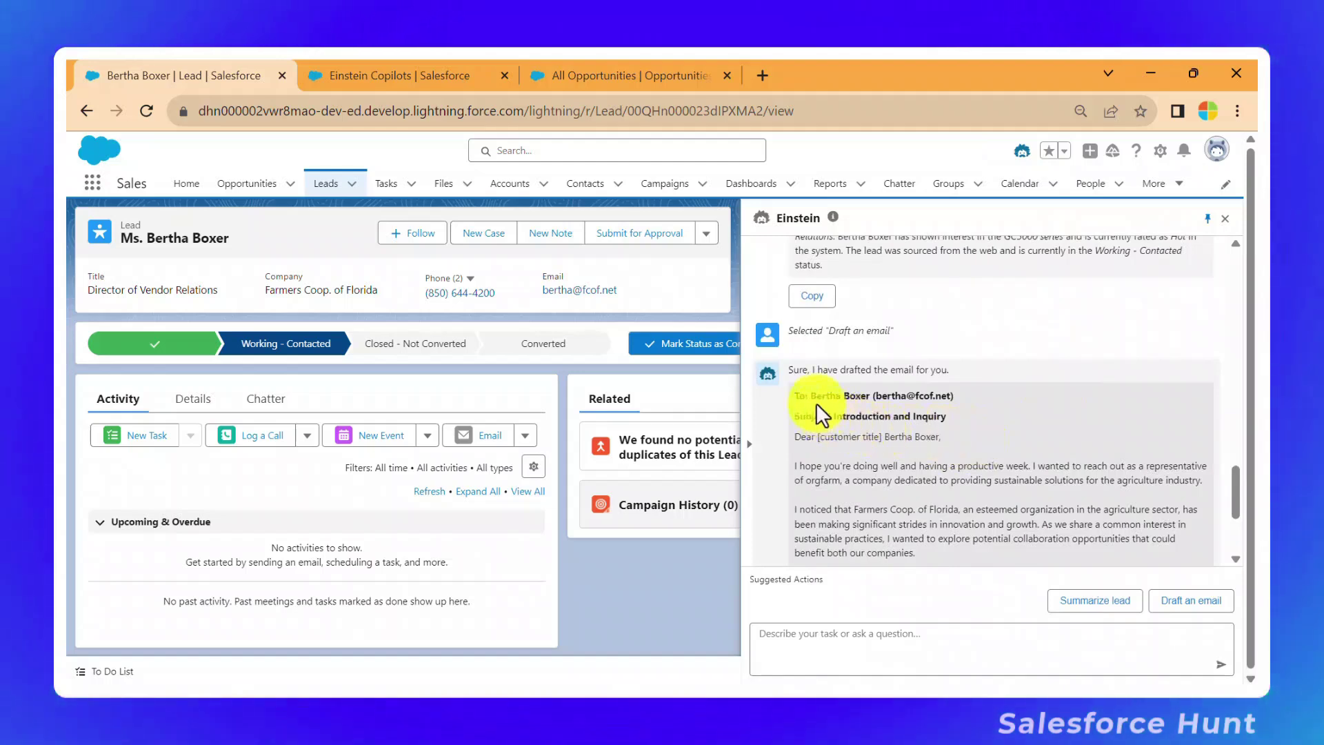
scroll(930, 455, down, 3)
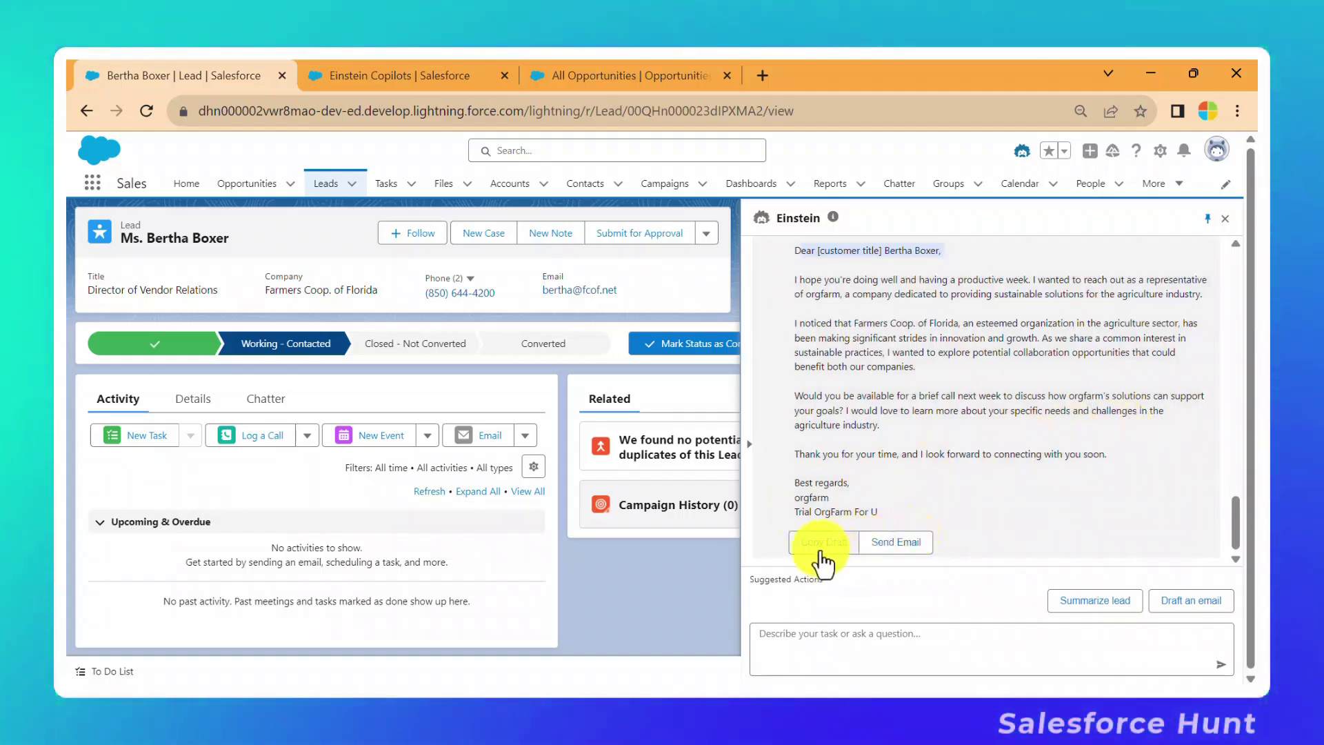
scroll(966, 428, up, 3)
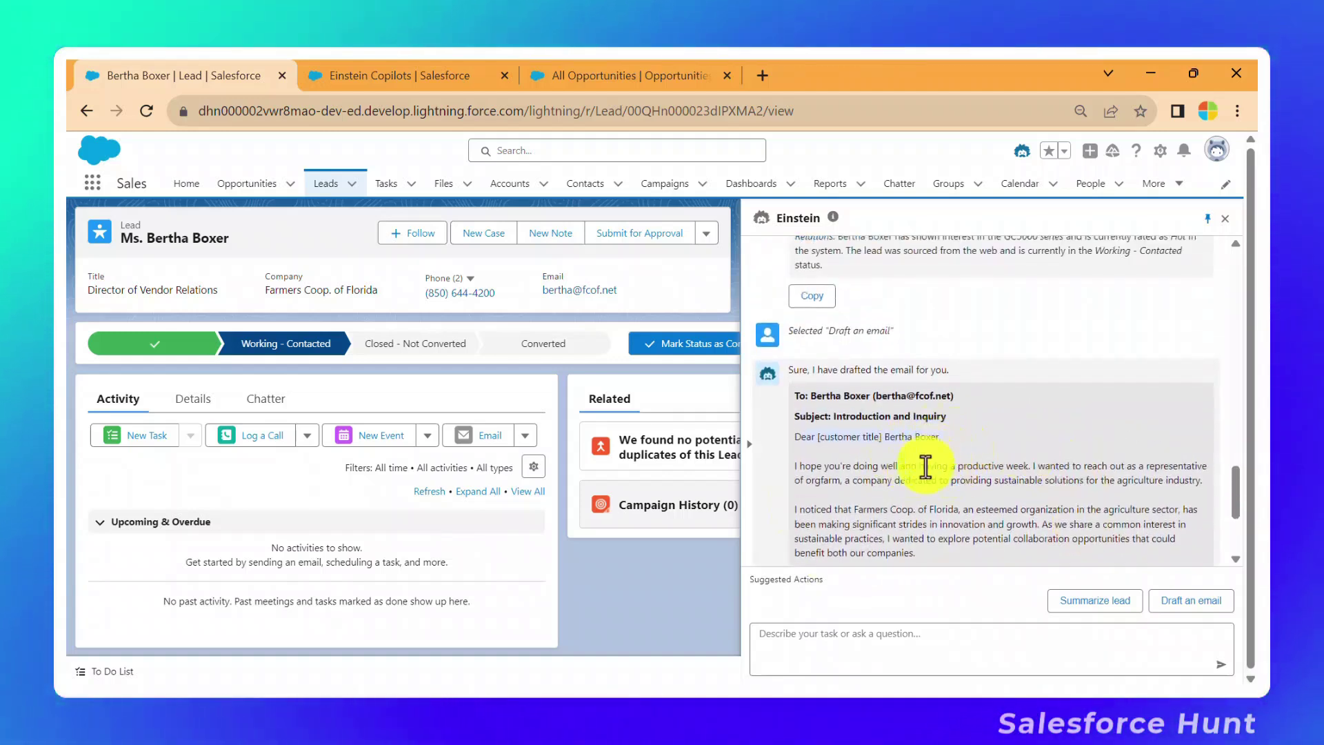
scroll(964, 459, down, 5)
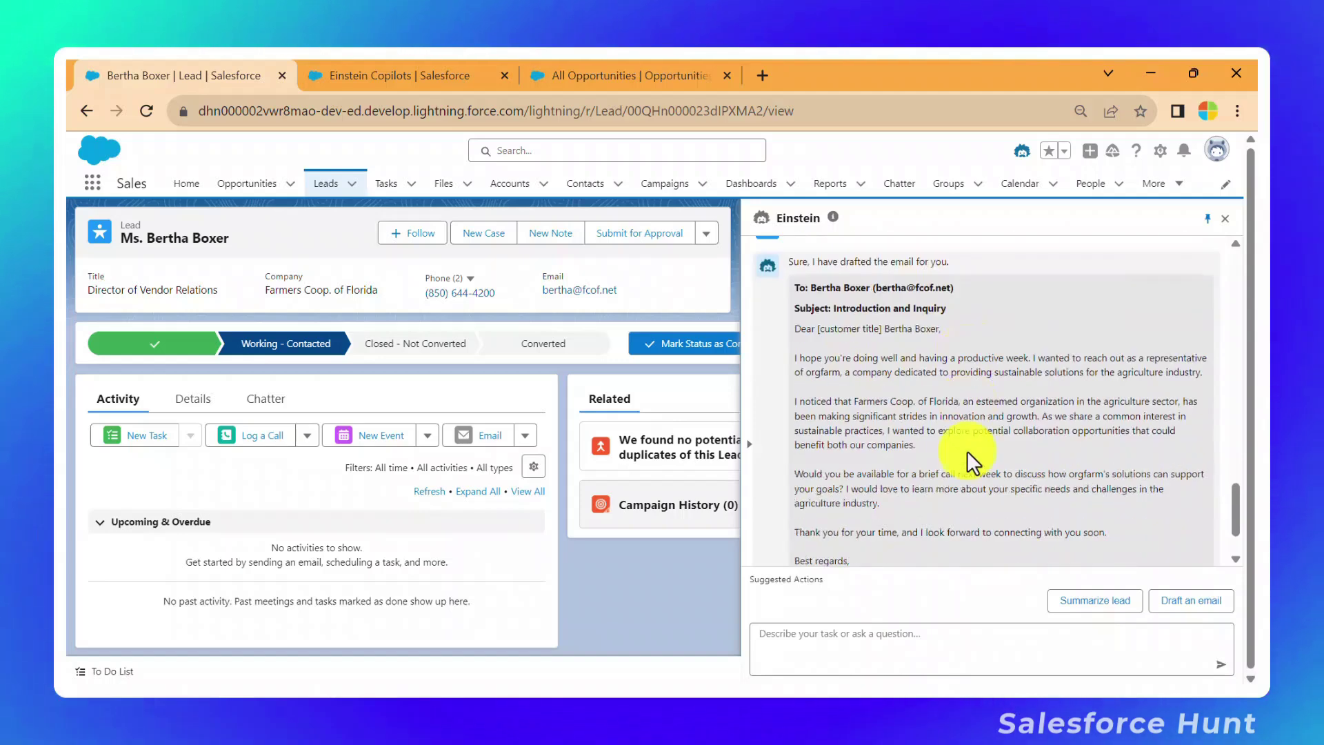